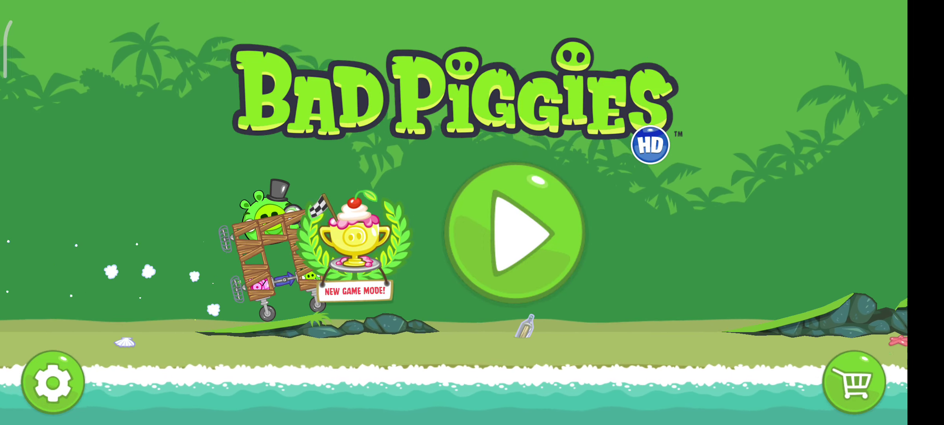
Go from the title screen through episode selection and start a Rise and Swine jungle level.
{"action": "left_click", "coordinate": [354, 247]}
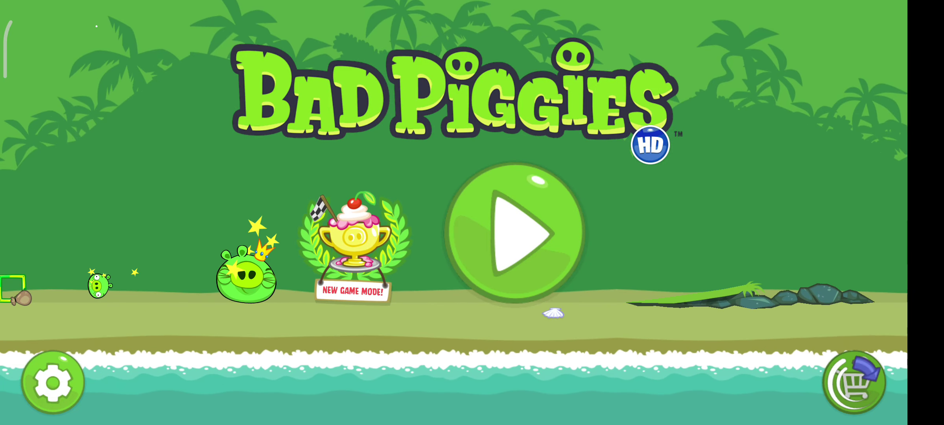
{"action": "left_click", "coordinate": [514, 230]}
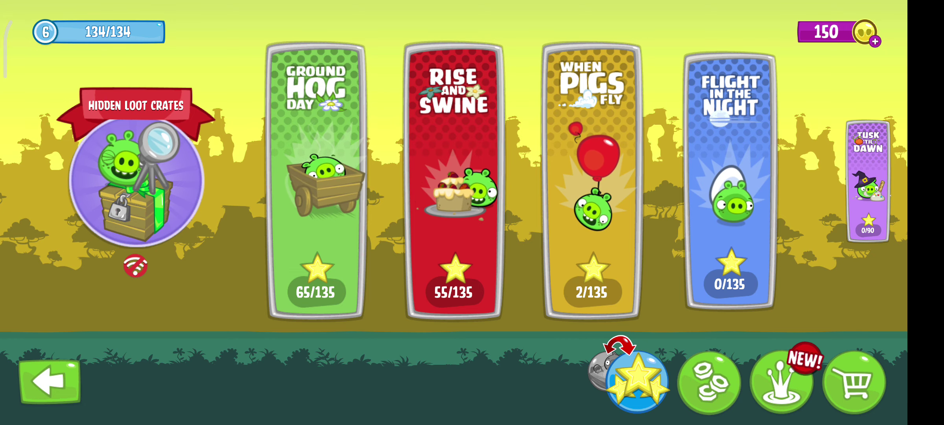
{"action": "left_click", "coordinate": [453, 185]}
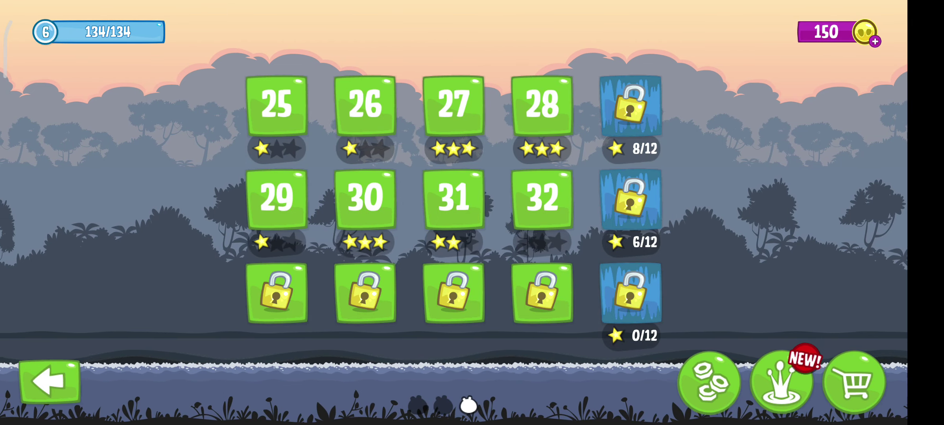
{"action": "left_click", "coordinate": [542, 198]}
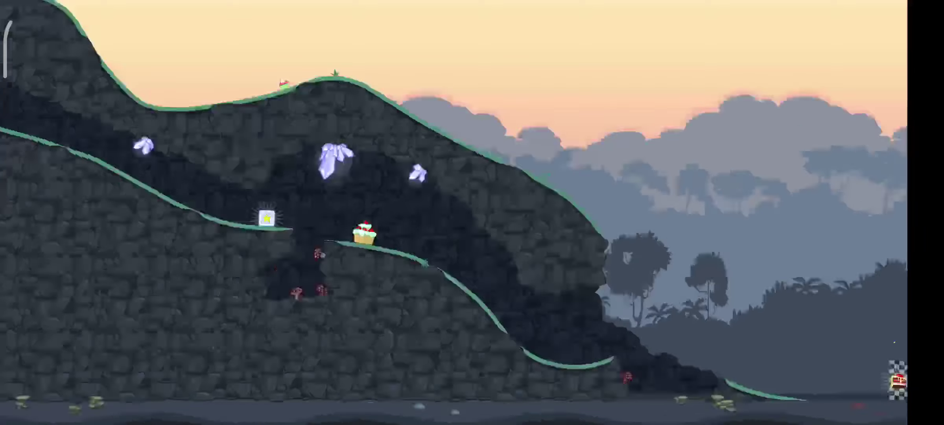
Build a cart from two wooden frames, two wheels and the pig, then run it and punch the glove.
{"action": "mouse_move", "coordinate": [403, 382]}
{"action": "left_mouse_down"}
{"action": "mouse_move", "coordinate": [427, 186]}
{"action": "mouse_move", "coordinate": [477, 244]}
{"action": "mouse_move", "coordinate": [487, 186]}
{"action": "left_mouse_up"}
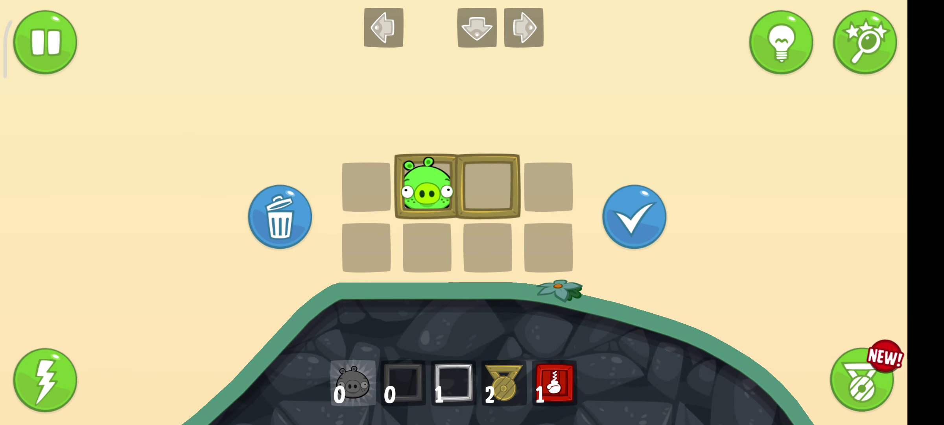
{"action": "mouse_move", "coordinate": [504, 382]}
{"action": "left_mouse_down"}
{"action": "mouse_move", "coordinate": [488, 247]}
{"action": "mouse_move", "coordinate": [537, 267]}
{"action": "mouse_move", "coordinate": [366, 187]}
{"action": "left_mouse_up"}
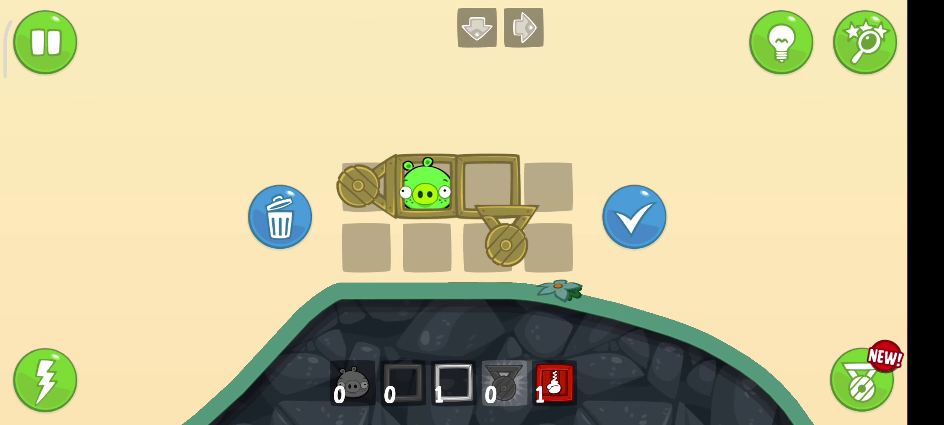
{"action": "left_click_drag", "start_coordinate": [506, 244], "coordinate": [548, 187]}
{"action": "left_click_drag", "start_coordinate": [358, 188], "coordinate": [426, 248]}
{"action": "left_click_drag", "start_coordinate": [426, 186], "coordinate": [488, 187]}
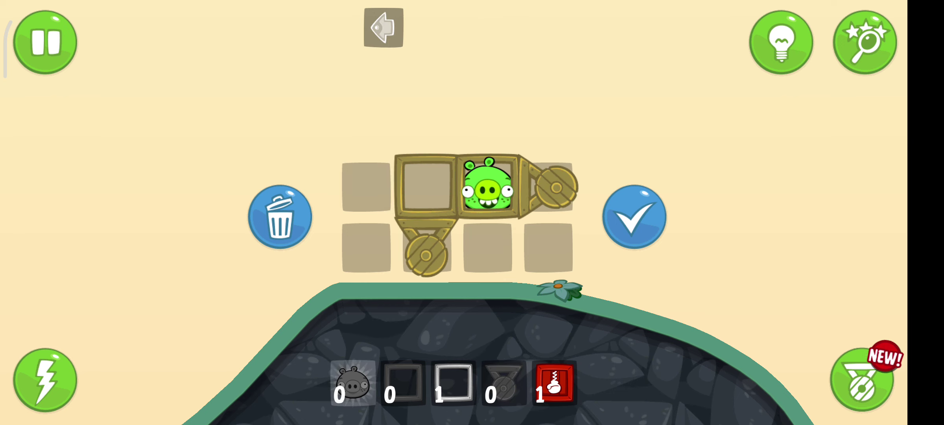
{"action": "left_click", "coordinate": [635, 215]}
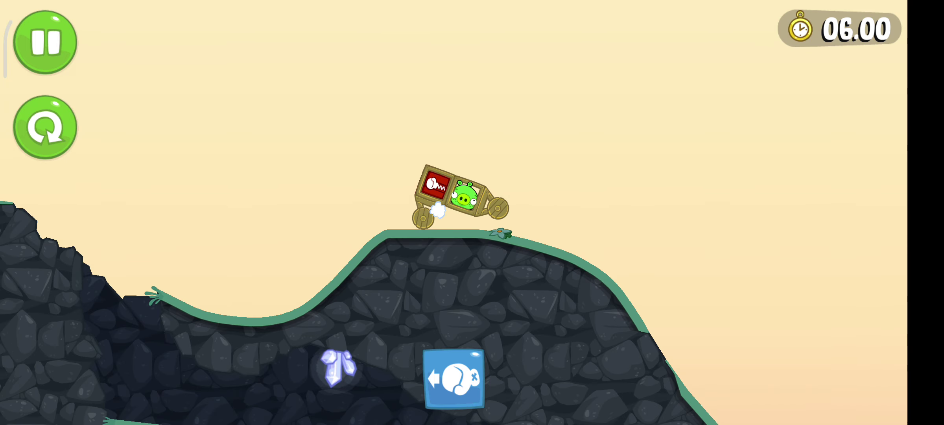
{"action": "left_click", "coordinate": [454, 378]}
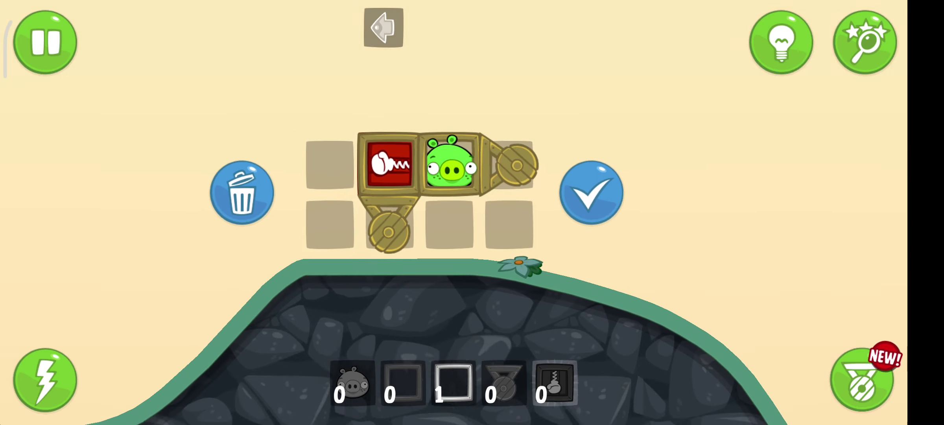
Add a metal frame on the left, move the front wheel under the cart, rerun, then restart.
{"action": "left_click_drag", "start_coordinate": [453, 381], "coordinate": [431, 238]}
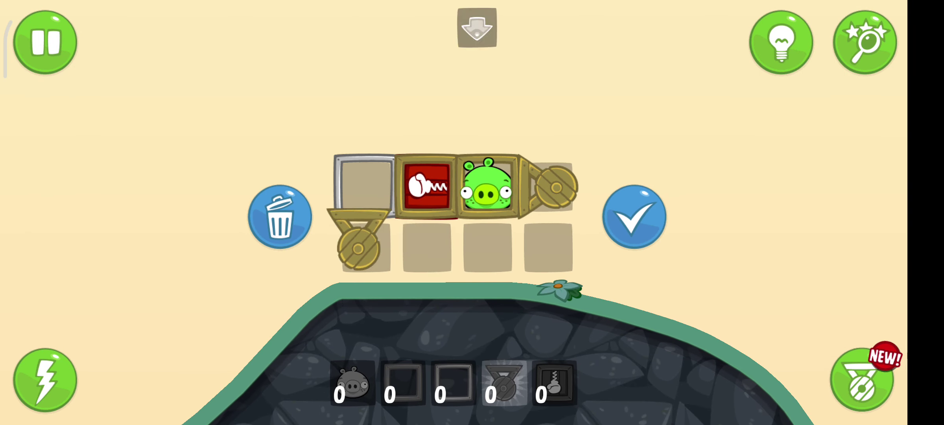
{"action": "left_click_drag", "start_coordinate": [557, 187], "coordinate": [547, 247]}
{"action": "left_click", "coordinate": [635, 216]}
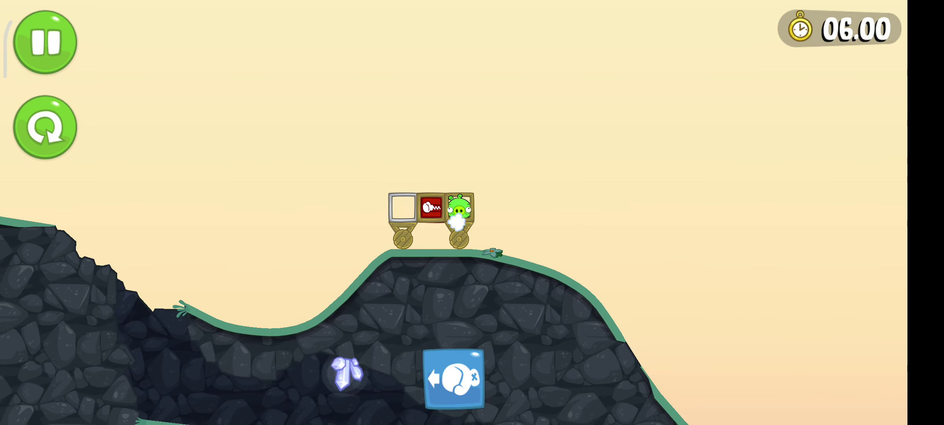
{"action": "left_click", "coordinate": [45, 127]}
Move the glove box to the left cell, run the cart firing the glove twice, then restart.
{"action": "left_click_drag", "start_coordinate": [428, 184], "coordinate": [366, 185]}
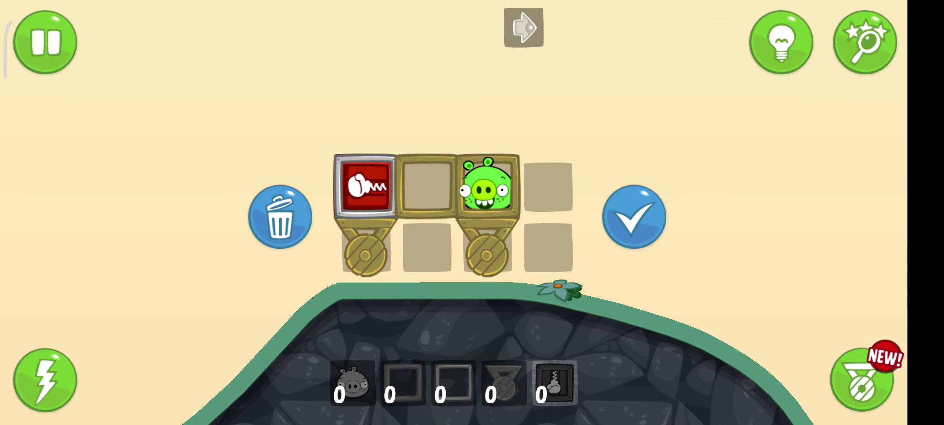
{"action": "left_click", "coordinate": [634, 216]}
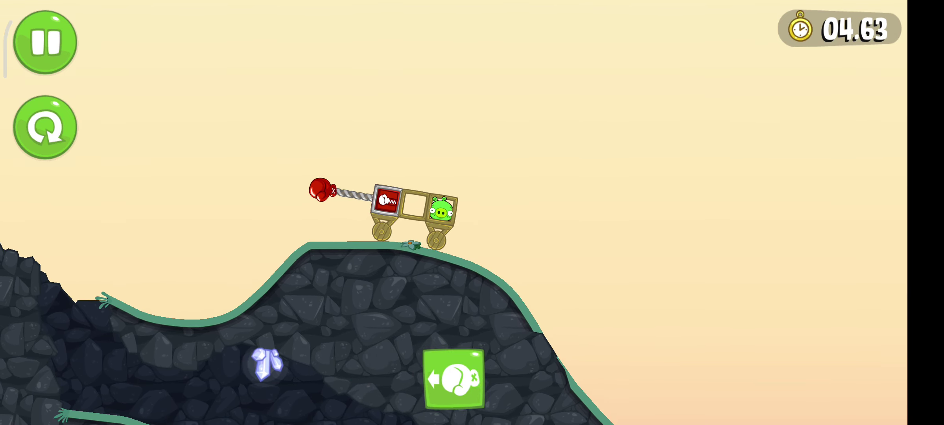
{"action": "left_click", "coordinate": [453, 378]}
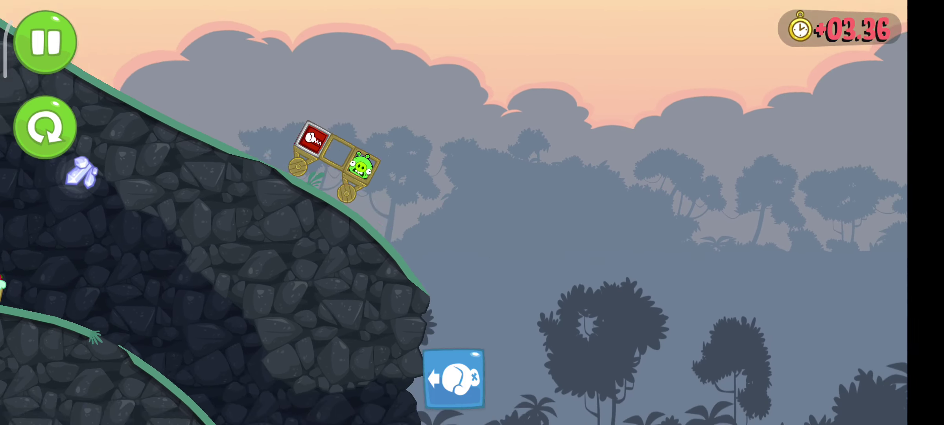
{"action": "left_click", "coordinate": [453, 378]}
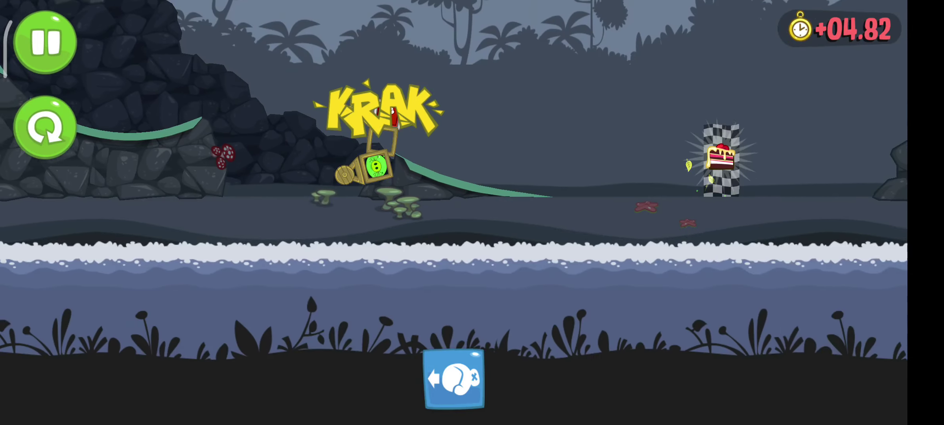
{"action": "left_click", "coordinate": [45, 126]}
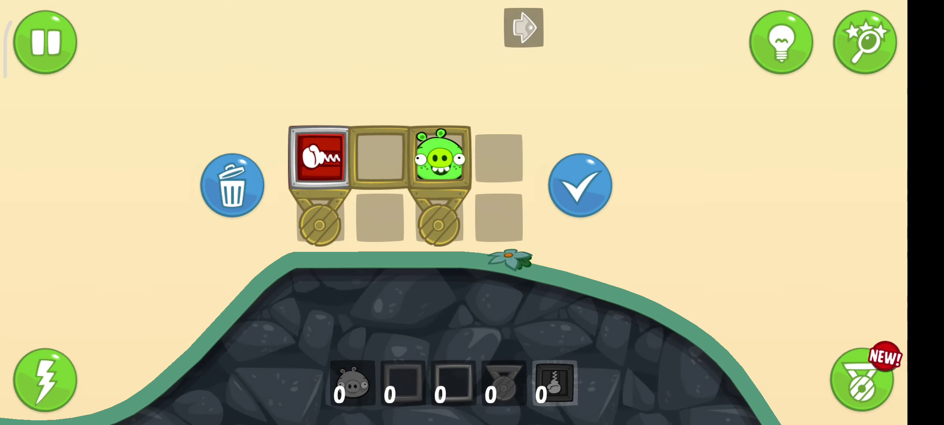
Move the glove box to the middle pointing down, rerun, and fire it to launch the cart.
{"action": "left_click_drag", "start_coordinate": [319, 157], "coordinate": [426, 186]}
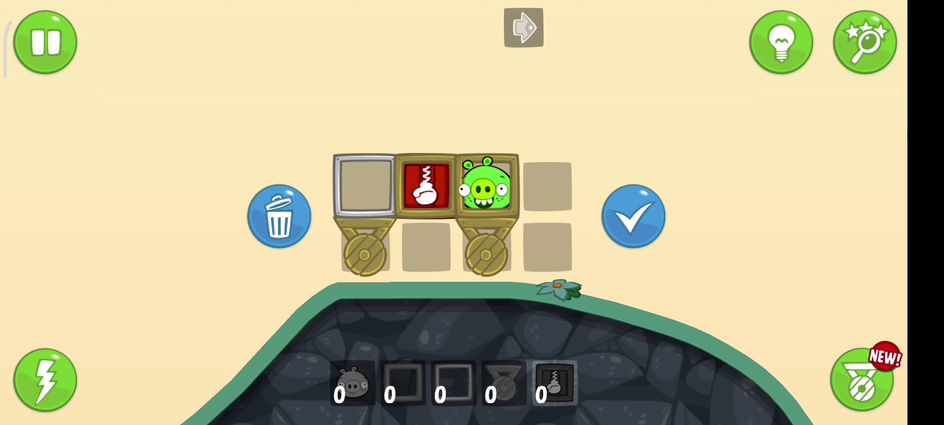
{"action": "left_click", "coordinate": [634, 217]}
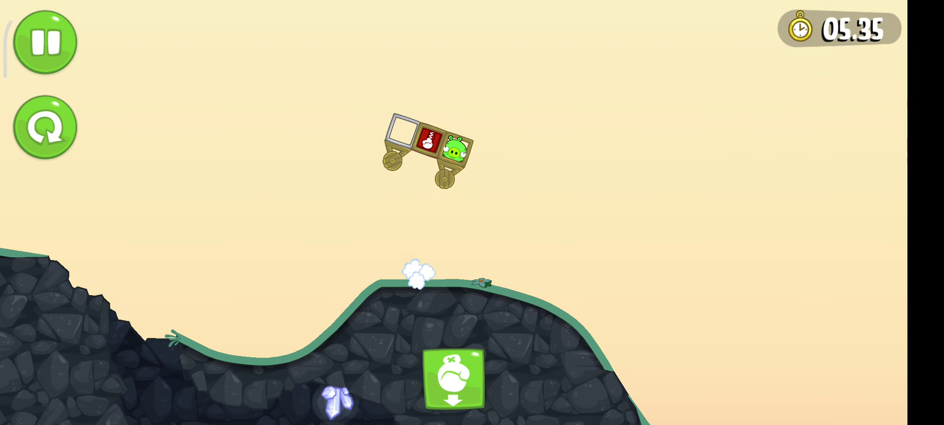
{"action": "left_click", "coordinate": [44, 127]}
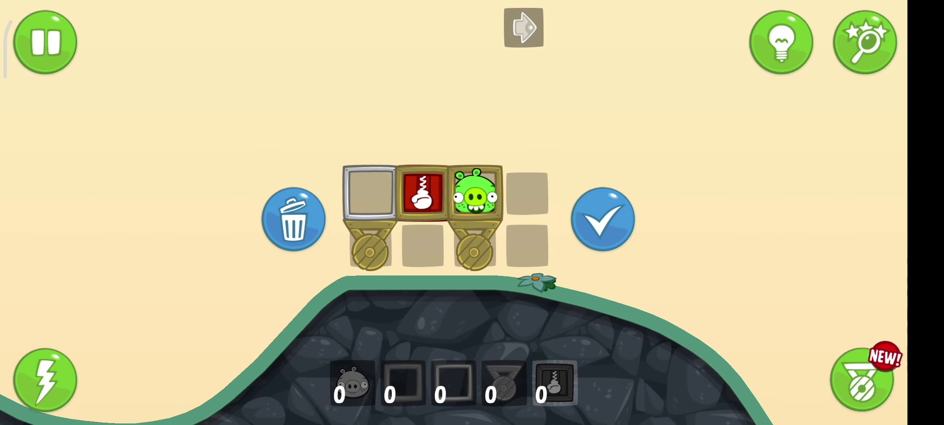
{"action": "left_click", "coordinate": [634, 216]}
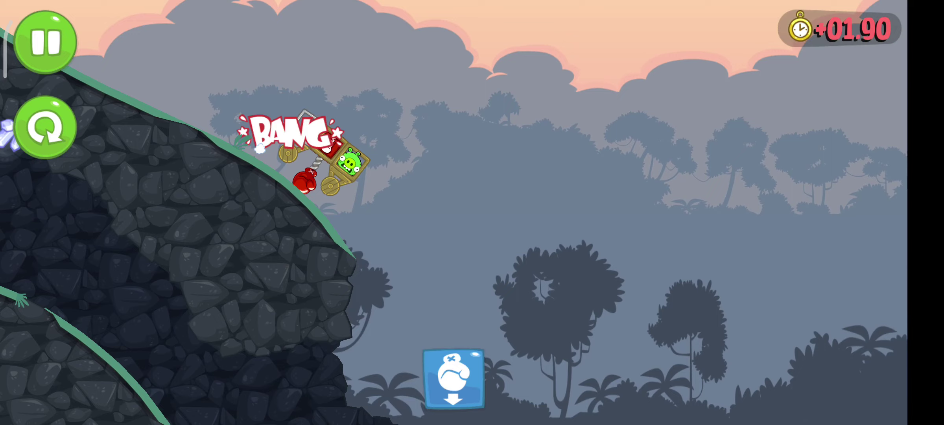
{"action": "left_click", "coordinate": [452, 378]}
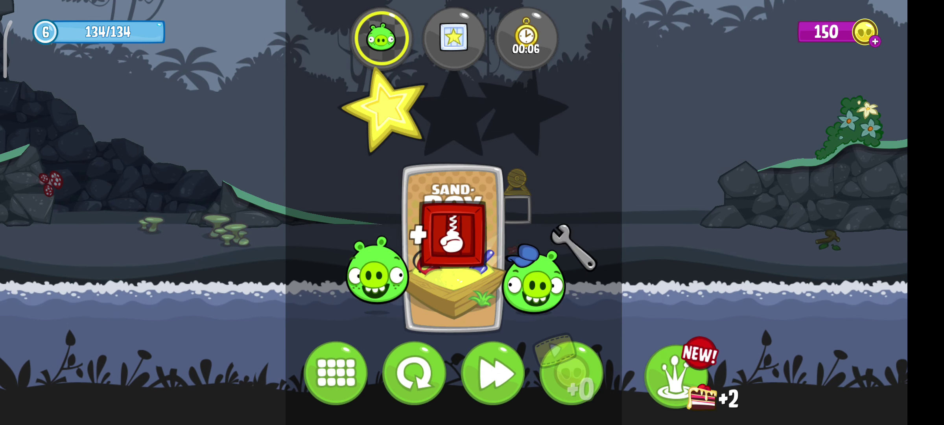
Advance to the next level, place a wooden frame, and start the motorised vehicle run.
{"action": "left_click", "coordinate": [493, 373]}
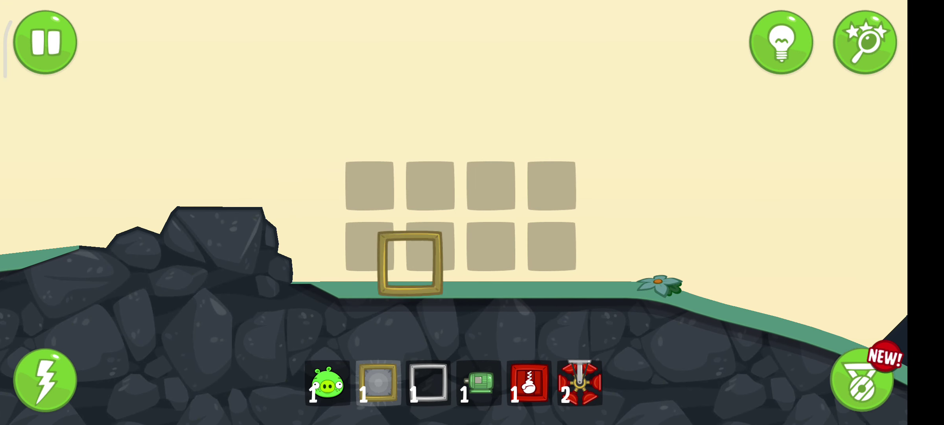
{"action": "left_click_drag", "start_coordinate": [380, 382], "coordinate": [430, 184]}
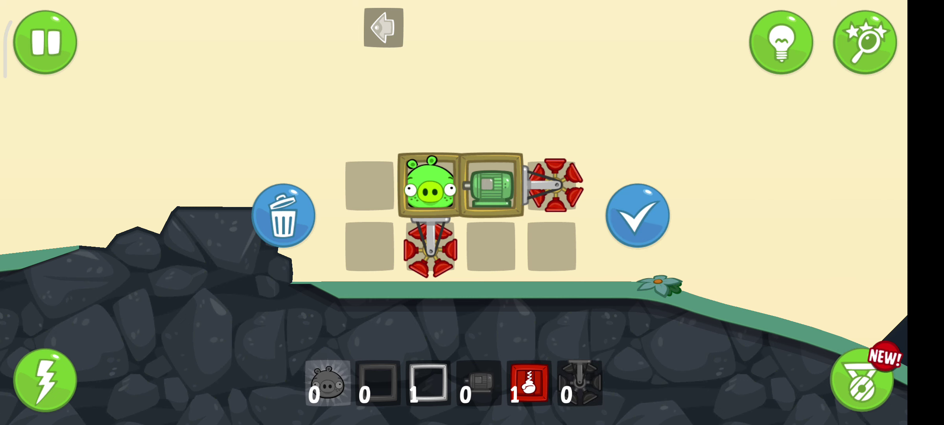
{"action": "left_click", "coordinate": [637, 215]}
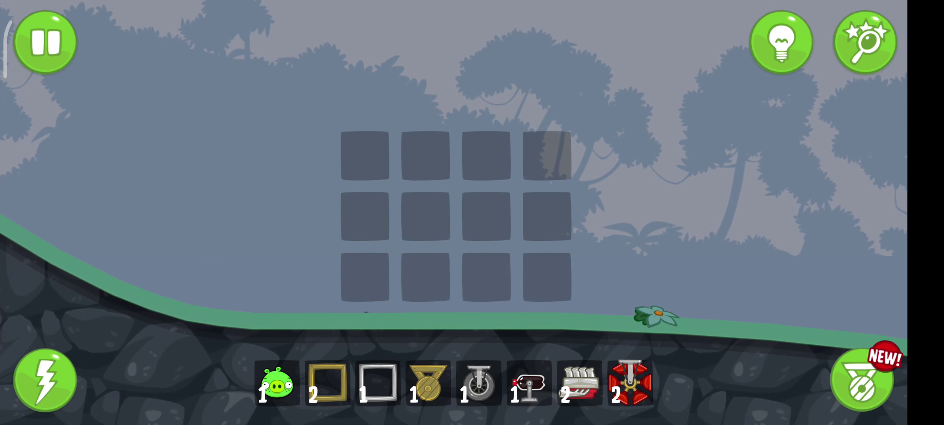
Build a cart with wooden and metal frames, grey and gold wheels, and a top-row propeller fan.
{"action": "left_click_drag", "start_coordinate": [406, 256], "coordinate": [426, 214]}
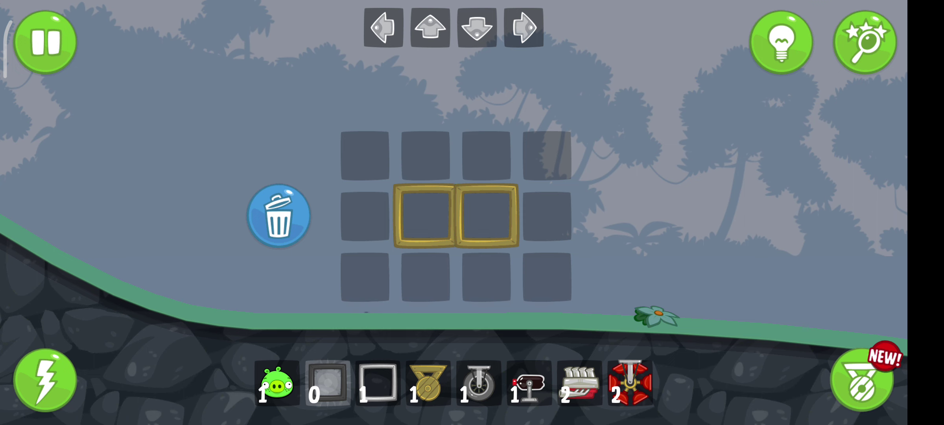
{"action": "left_click_drag", "start_coordinate": [377, 382], "coordinate": [368, 273]}
{"action": "left_click_drag", "start_coordinate": [478, 382], "coordinate": [486, 279]}
{"action": "left_click_drag", "start_coordinate": [428, 382], "coordinate": [389, 309]}
{"action": "mouse_move", "coordinate": [631, 382]}
{"action": "left_mouse_down"}
{"action": "mouse_move", "coordinate": [575, 275]}
{"action": "mouse_move", "coordinate": [486, 151]}
{"action": "left_mouse_up"}
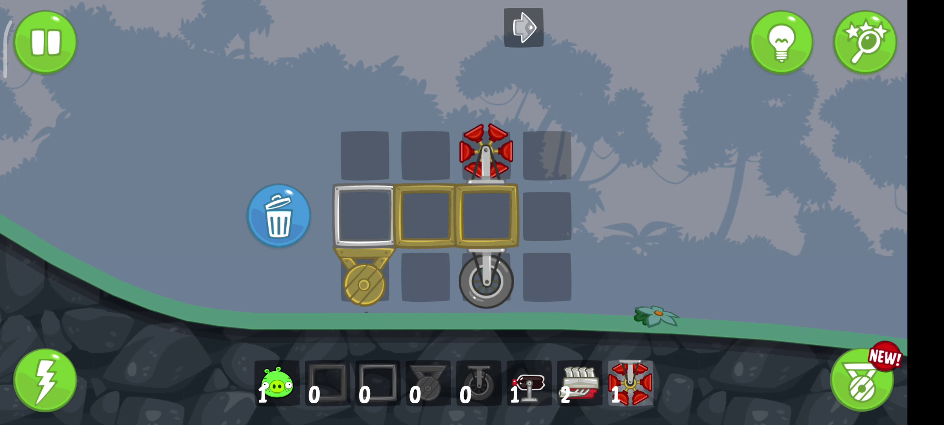
{"action": "left_click_drag", "start_coordinate": [514, 258], "coordinate": [364, 153]}
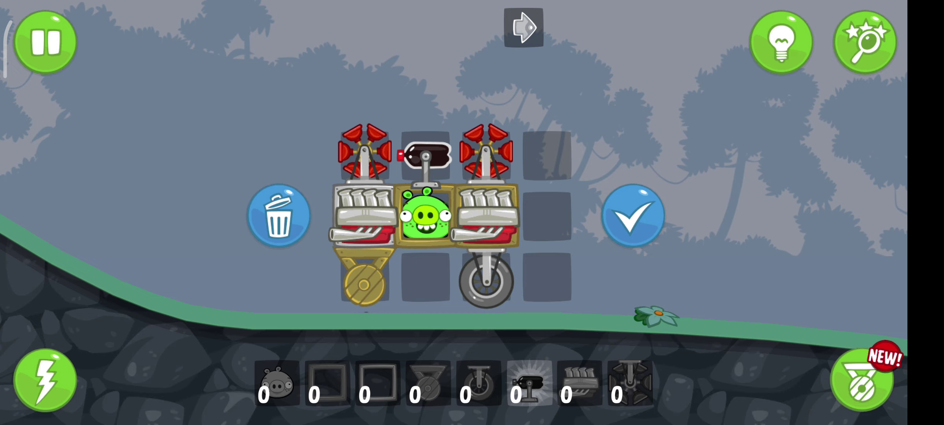
Run the cart powering fans and engines, retry after breaking, then soda-boost to the finish.
{"action": "left_click", "coordinate": [632, 215]}
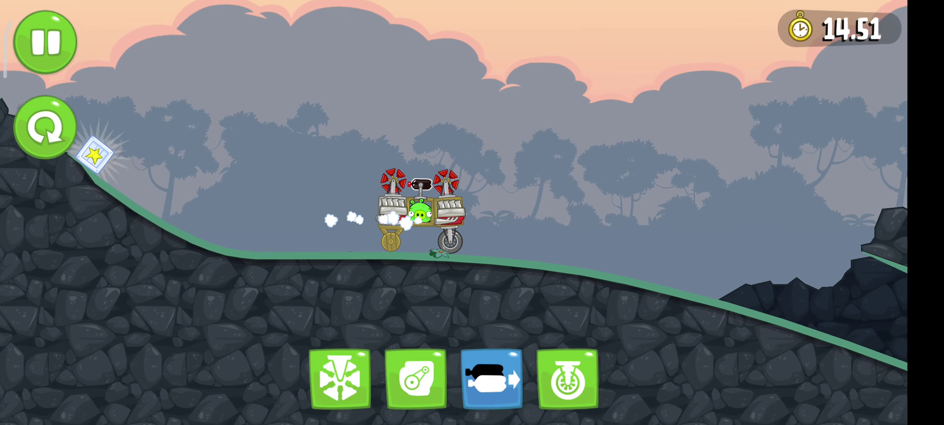
{"action": "left_click", "coordinate": [340, 378]}
{"action": "left_click", "coordinate": [414, 378]}
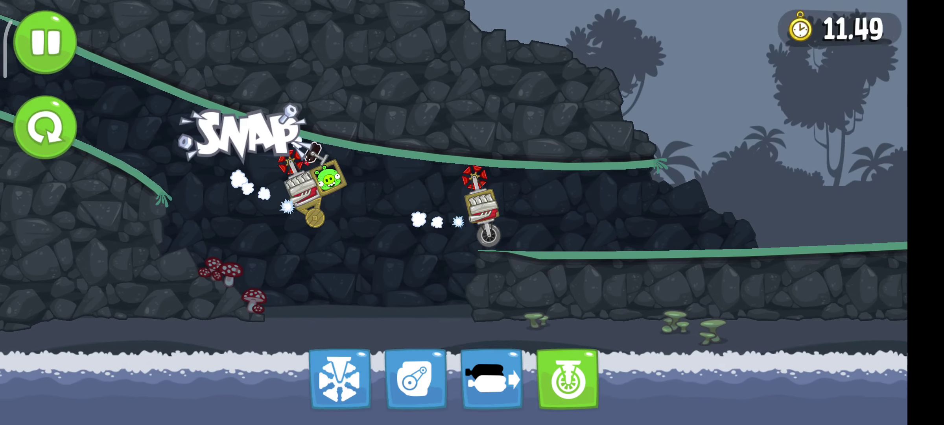
{"action": "left_click", "coordinate": [45, 127]}
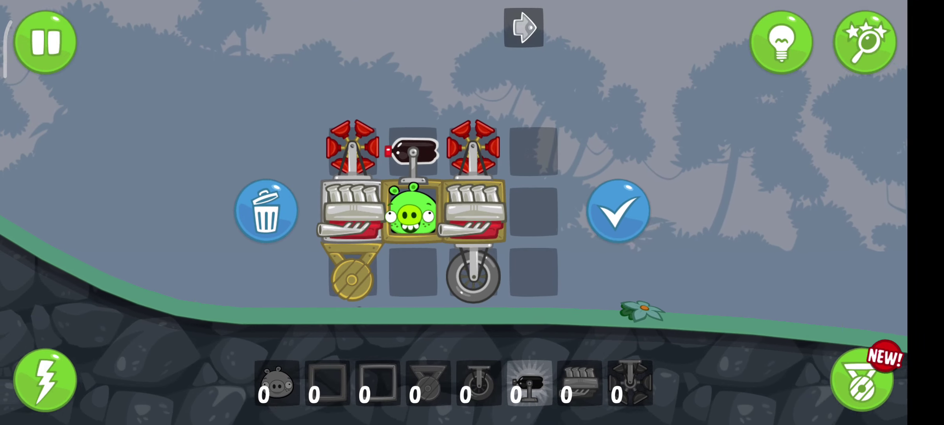
{"action": "left_click", "coordinate": [618, 211]}
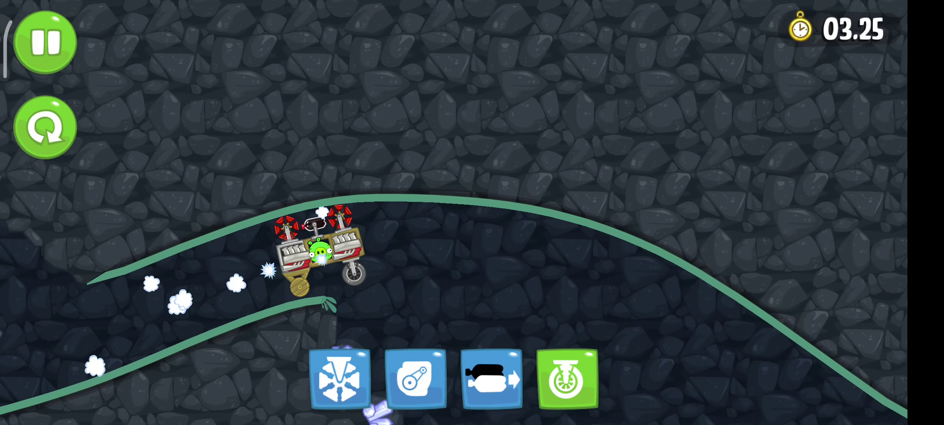
{"action": "left_click", "coordinate": [491, 379]}
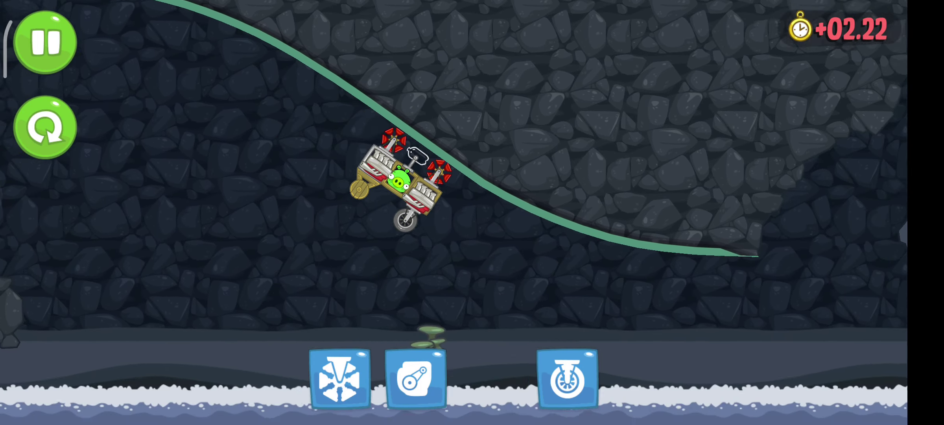
{"action": "left_click", "coordinate": [567, 379]}
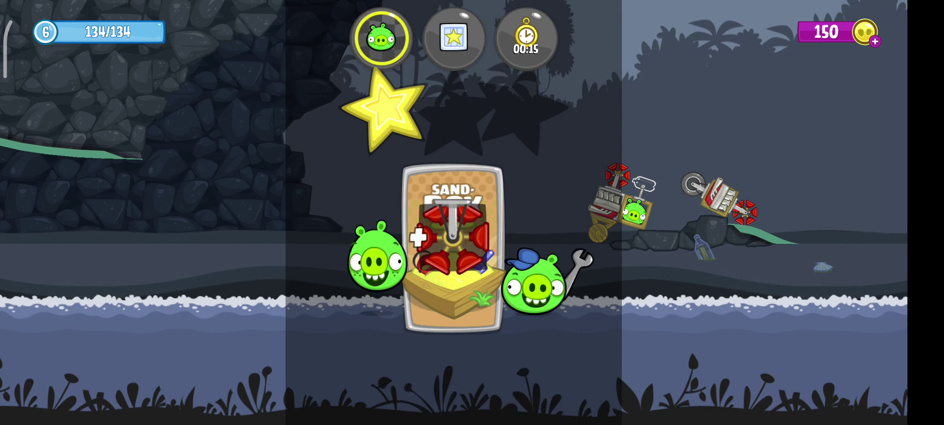
On the next level, place middle-row frames with boxing-glove boxes in the left and right frames.
{"action": "left_click", "coordinate": [492, 372]}
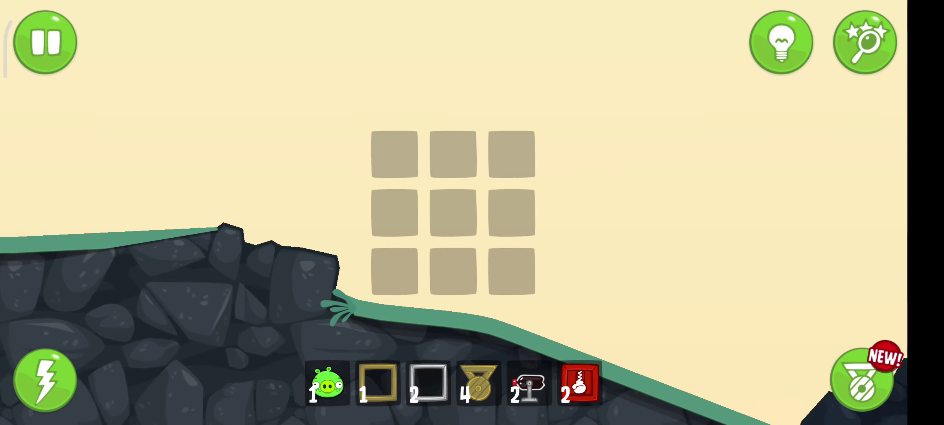
{"action": "mouse_move", "coordinate": [428, 382]}
{"action": "left_mouse_down"}
{"action": "mouse_move", "coordinate": [455, 217]}
{"action": "mouse_move", "coordinate": [517, 217]}
{"action": "left_mouse_up"}
{"action": "left_click_drag", "start_coordinate": [379, 382], "coordinate": [394, 217]}
{"action": "left_click_drag", "start_coordinate": [580, 382], "coordinate": [455, 217]}
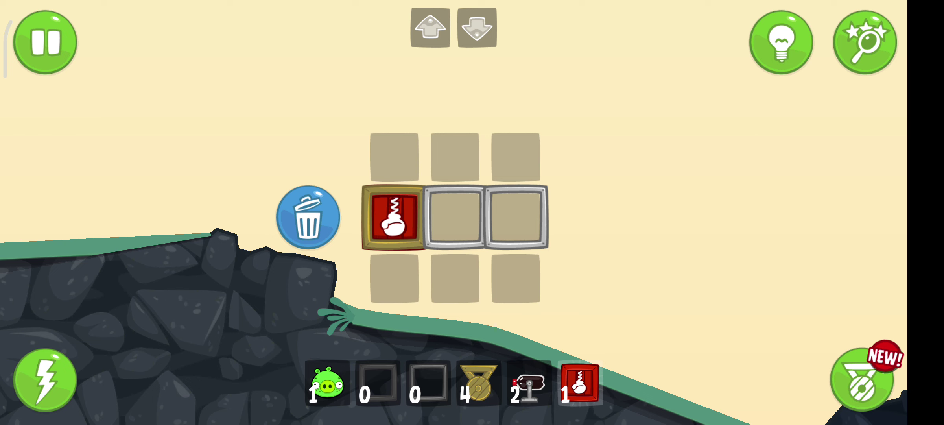
{"action": "left_click_drag", "start_coordinate": [579, 382], "coordinate": [516, 217]}
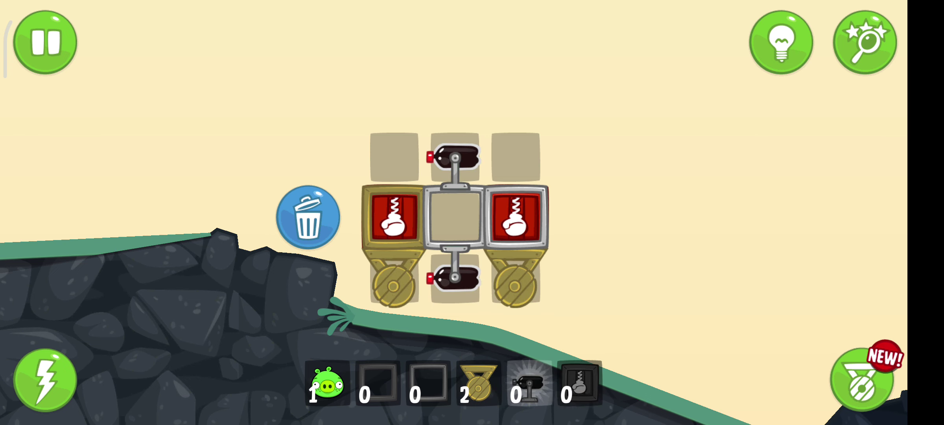
Add the pig in the centre and wheels above the side boxes, run it, and continue onward.
{"action": "left_click_drag", "start_coordinate": [328, 381], "coordinate": [352, 354]}
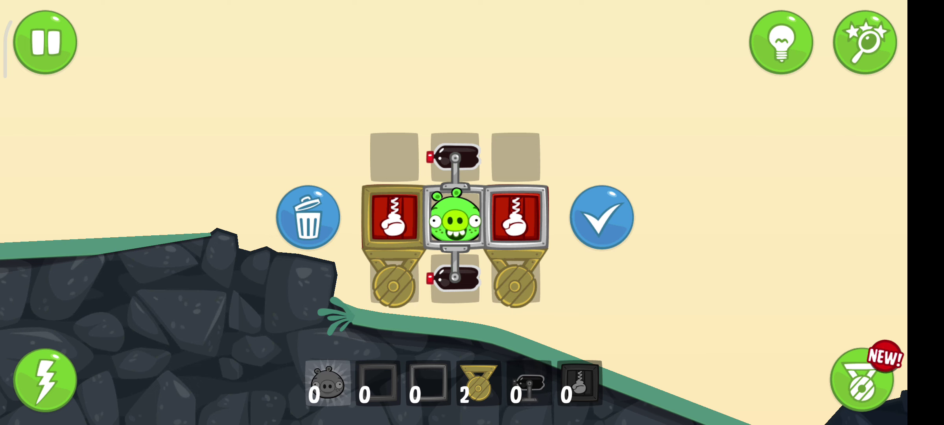
{"action": "left_click_drag", "start_coordinate": [480, 382], "coordinate": [516, 156]}
{"action": "left_click_drag", "start_coordinate": [480, 382], "coordinate": [394, 156]}
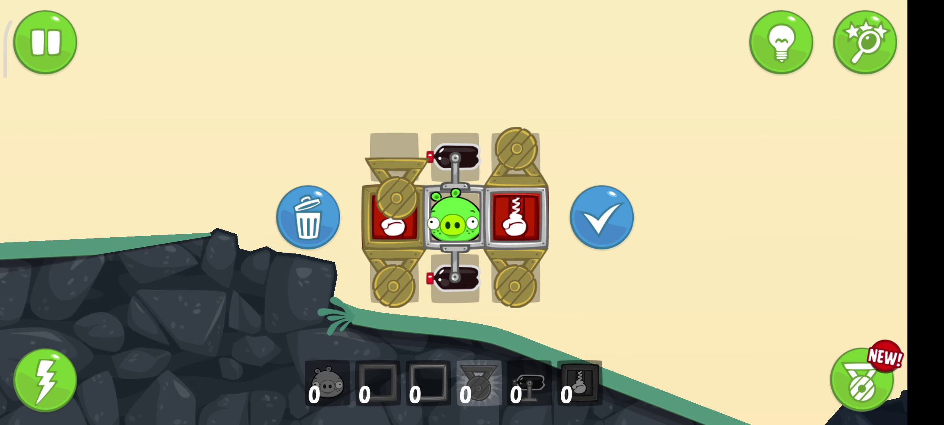
{"action": "left_click", "coordinate": [601, 217]}
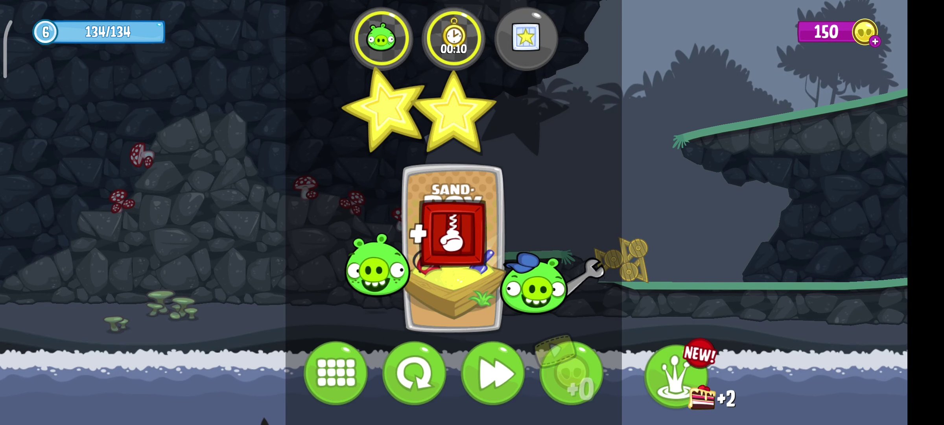
{"action": "left_click", "coordinate": [491, 374]}
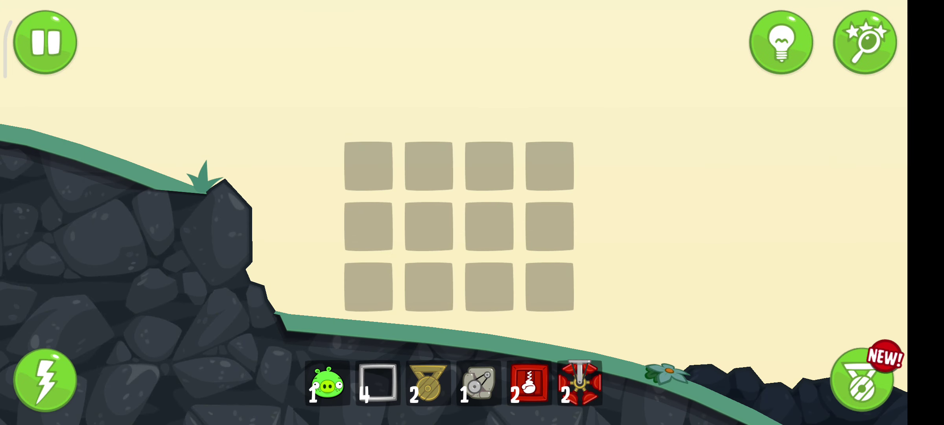
Fill the middle row of the build grid with four frame boxes.
{"action": "left_click_drag", "start_coordinate": [427, 381], "coordinate": [433, 320]}
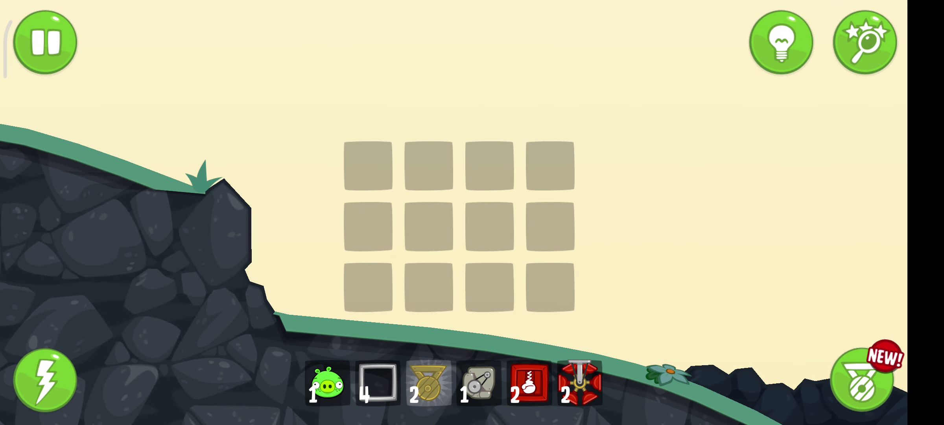
{"action": "left_click_drag", "start_coordinate": [377, 383], "coordinate": [429, 226]}
{"action": "left_click", "coordinate": [489, 227]}
{"action": "left_click", "coordinate": [368, 226]}
{"action": "left_click", "coordinate": [549, 226]}
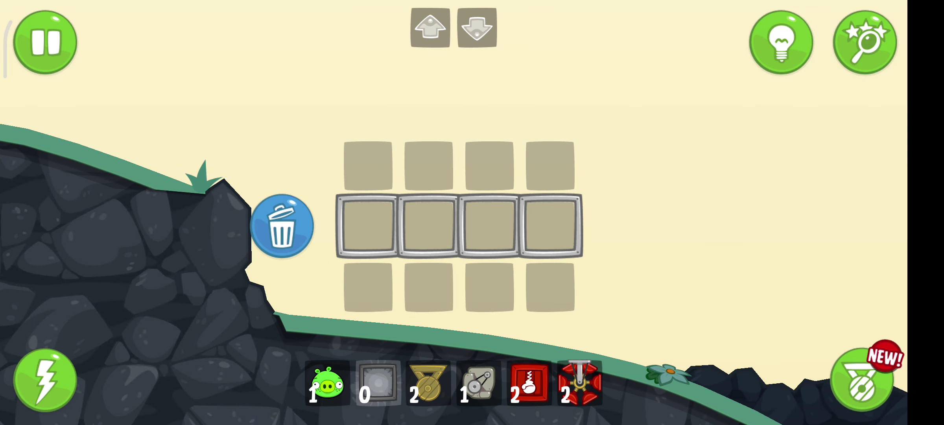
Mount fans above the outer frames, add wheels, gloves, engine and the pig, then launch.
{"action": "left_click_drag", "start_coordinate": [580, 382], "coordinate": [549, 164]}
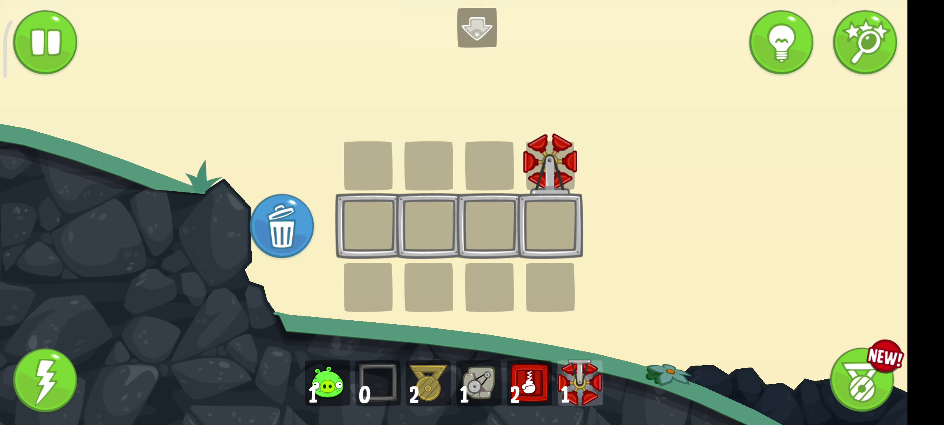
{"action": "left_click_drag", "start_coordinate": [453, 230], "coordinate": [368, 163]}
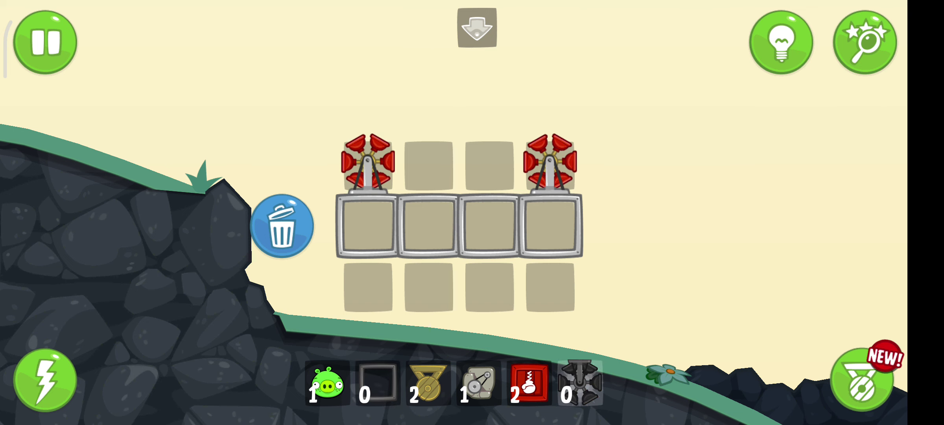
{"action": "mouse_move", "coordinate": [428, 382]}
{"action": "left_mouse_down"}
{"action": "mouse_move", "coordinate": [550, 287]}
{"action": "mouse_move", "coordinate": [368, 287]}
{"action": "left_mouse_up"}
{"action": "mouse_move", "coordinate": [529, 383]}
{"action": "left_mouse_down"}
{"action": "mouse_move", "coordinate": [489, 226]}
{"action": "mouse_move", "coordinate": [464, 295]}
{"action": "mouse_move", "coordinate": [428, 226]}
{"action": "left_mouse_up"}
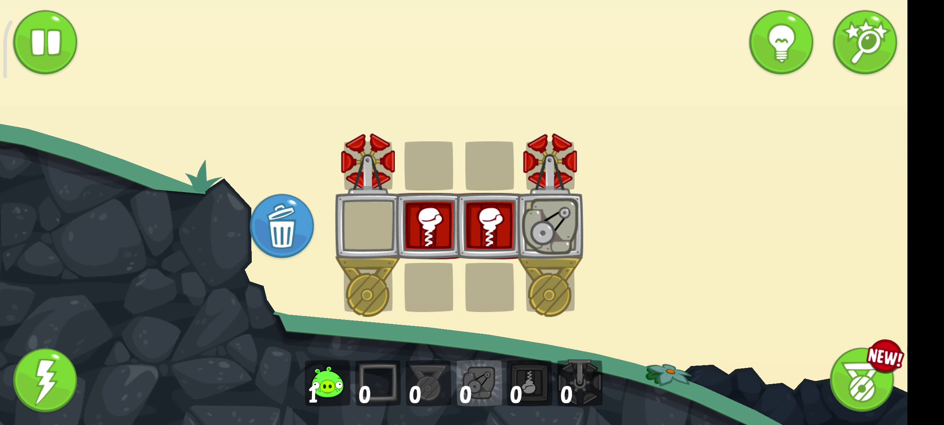
{"action": "left_click_drag", "start_coordinate": [327, 382], "coordinate": [367, 226]}
{"action": "left_click", "coordinate": [637, 225]}
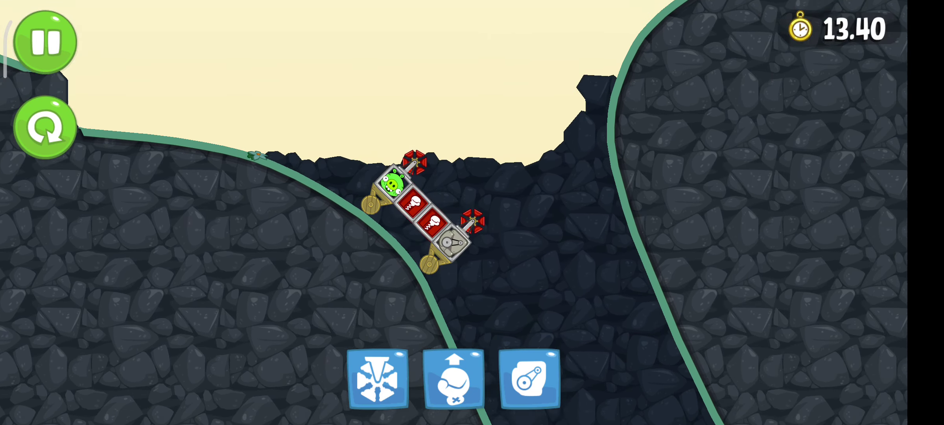
Fire the gloves, restart, then rerun powering fans, engine and gadgets until the cart breaks.
{"action": "left_click", "coordinate": [453, 378]}
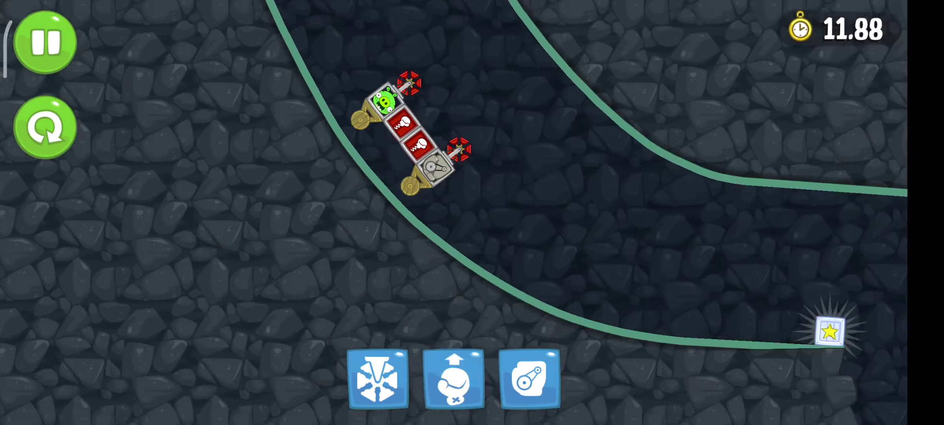
{"action": "left_click", "coordinate": [46, 127]}
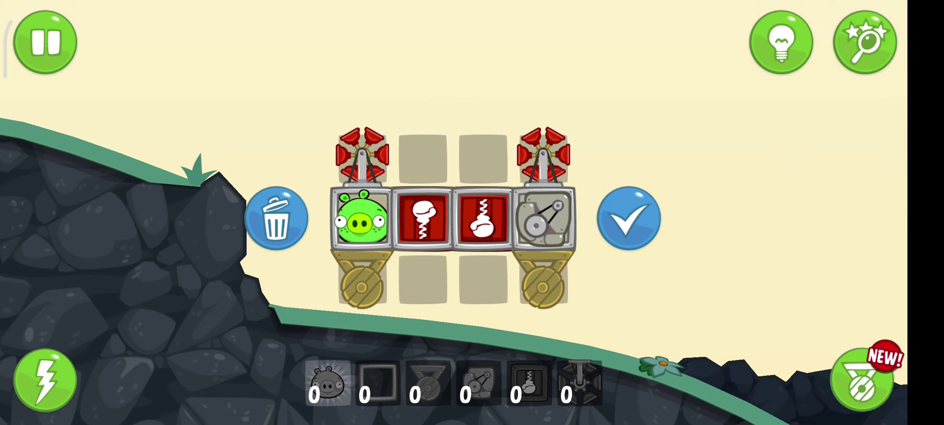
{"action": "left_click", "coordinate": [635, 224]}
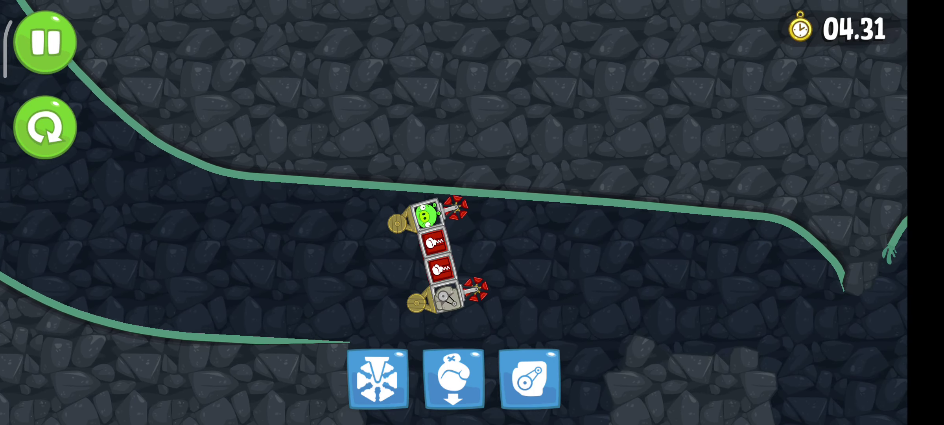
{"action": "left_click", "coordinate": [529, 379]}
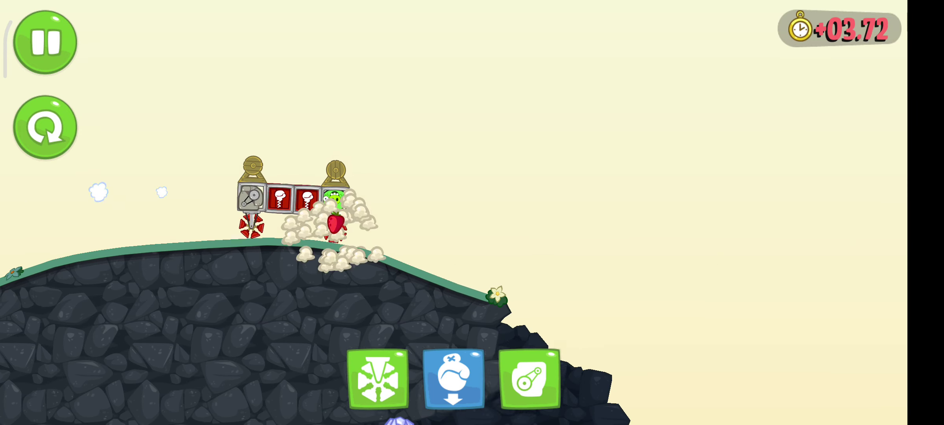
{"action": "left_click", "coordinate": [528, 378]}
{"action": "left_click", "coordinate": [377, 377]}
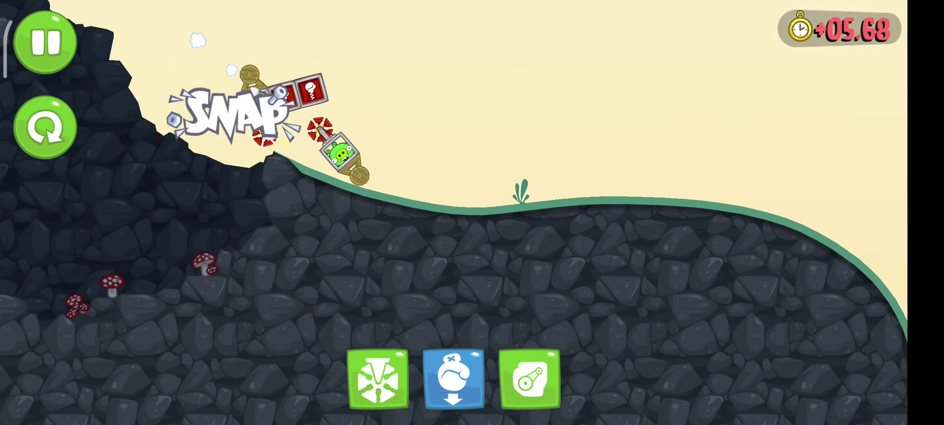
{"action": "left_click", "coordinate": [46, 127]}
Start another attempt, fire the boxing gloves, and return to the builder.
{"action": "left_click", "coordinate": [394, 200]}
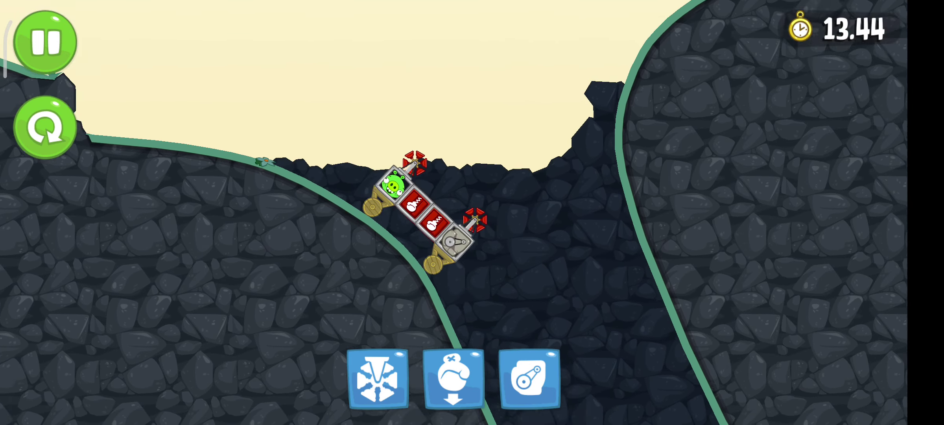
{"action": "left_click", "coordinate": [453, 377]}
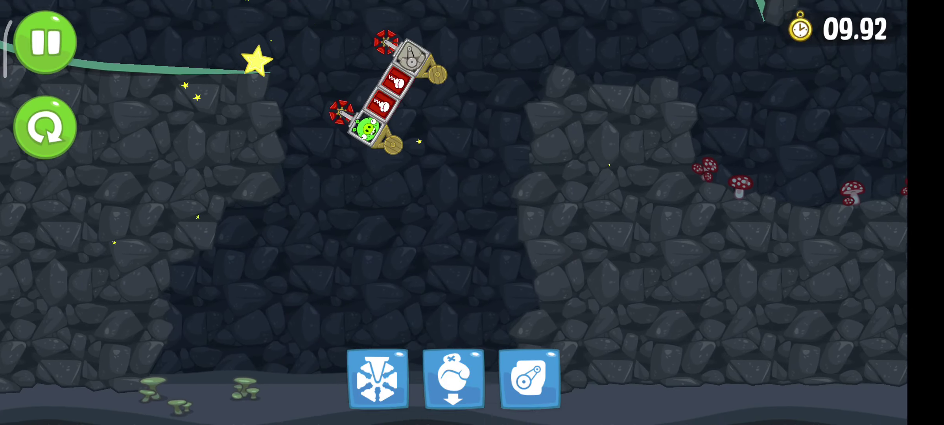
{"action": "left_click", "coordinate": [45, 126]}
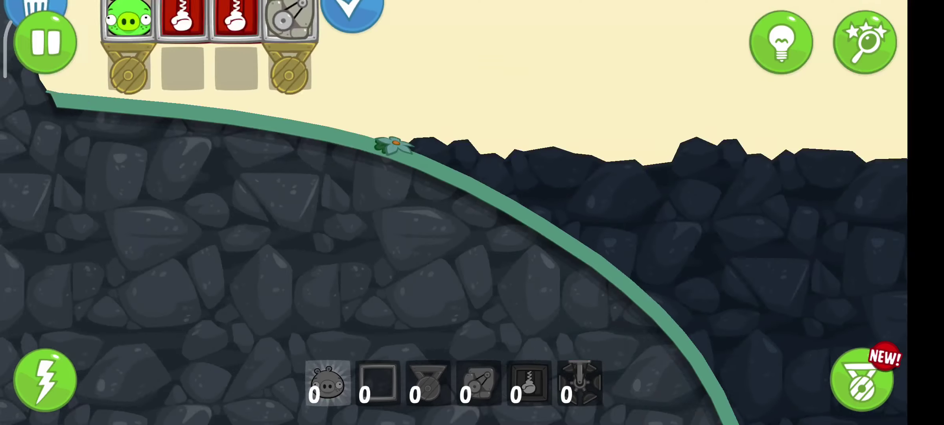
Make two short runs firing the boxing gloves, restarting after crashing into the ravine.
{"action": "left_click", "coordinate": [605, 202]}
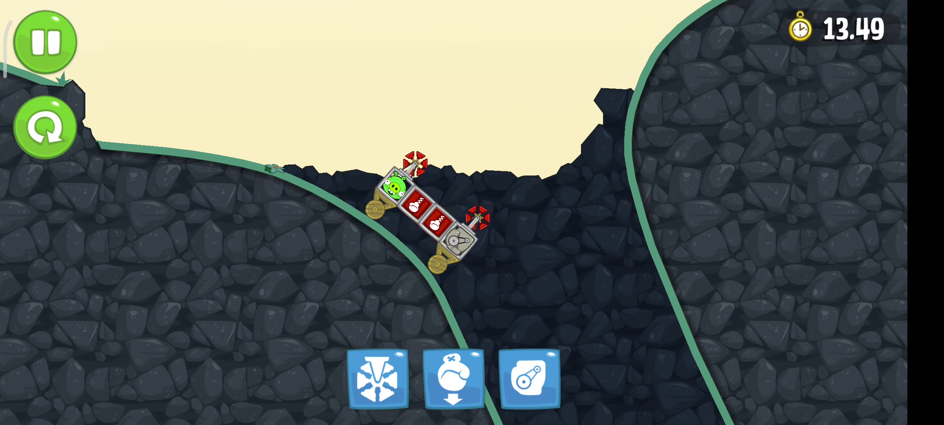
{"action": "left_click", "coordinate": [453, 378]}
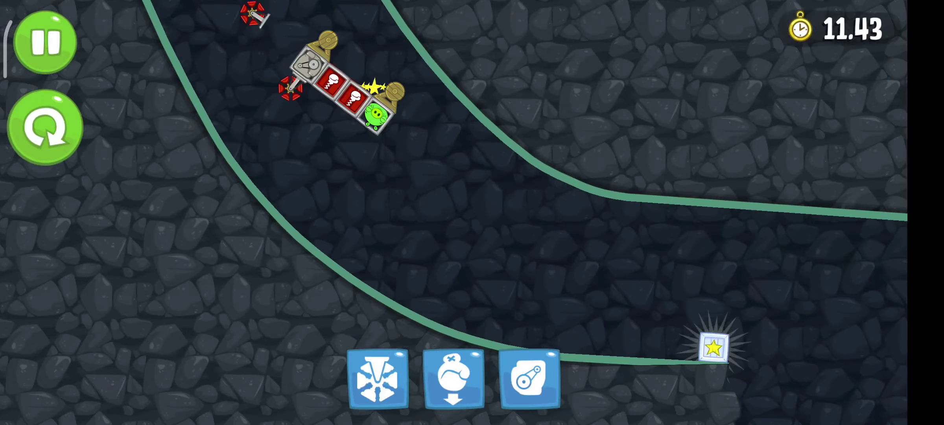
{"action": "left_click", "coordinate": [46, 127]}
{"action": "left_click", "coordinate": [392, 25]}
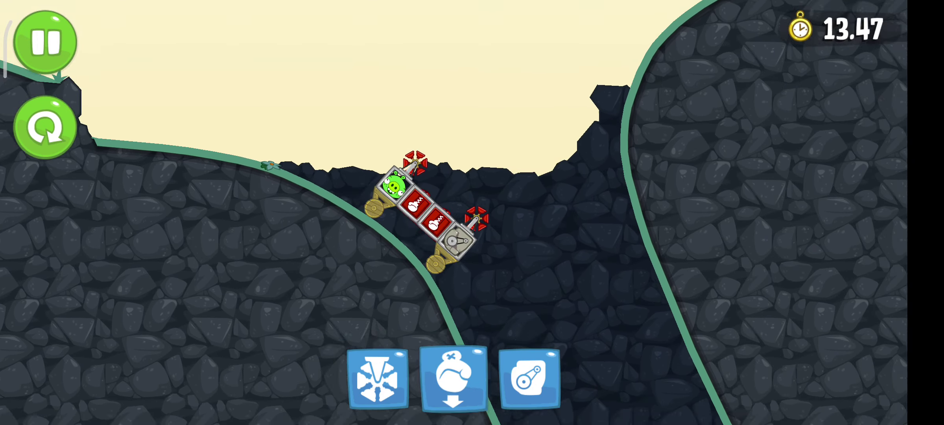
{"action": "left_click", "coordinate": [453, 379]}
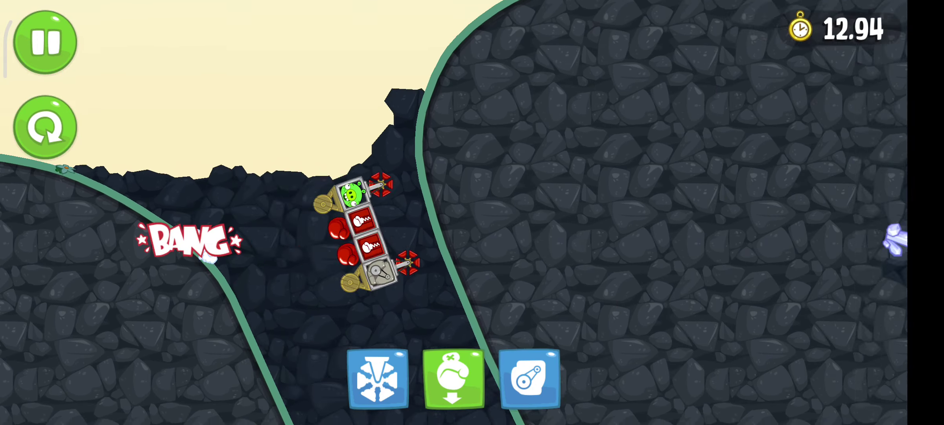
{"action": "left_click", "coordinate": [45, 127]}
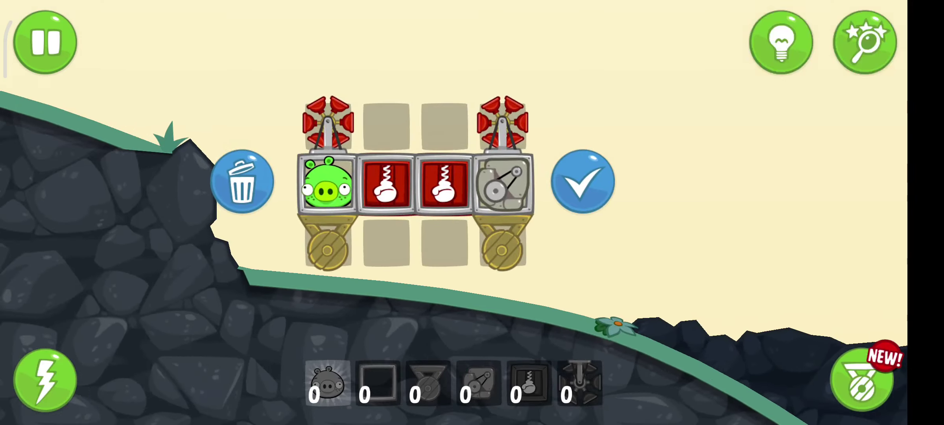
Start a new run, fire the gloves on the slope, and switch on the fans and engine.
{"action": "left_click", "coordinate": [583, 181]}
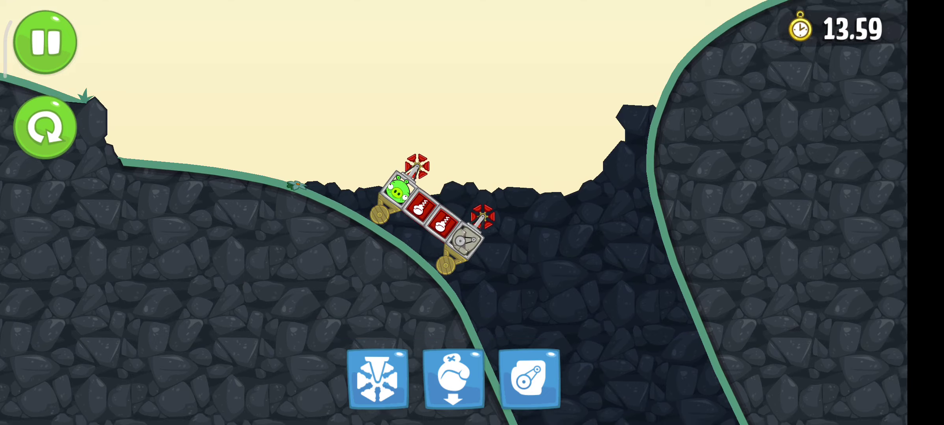
{"action": "left_click", "coordinate": [453, 379]}
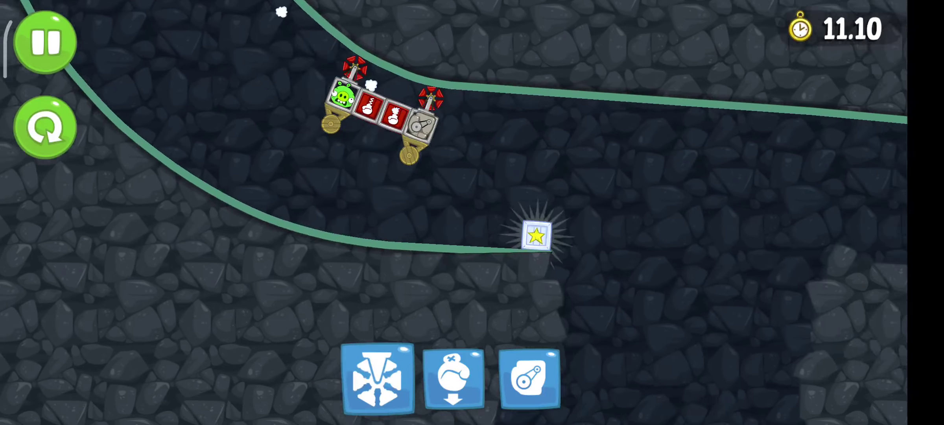
{"action": "left_click", "coordinate": [378, 378]}
{"action": "left_click", "coordinate": [529, 379]}
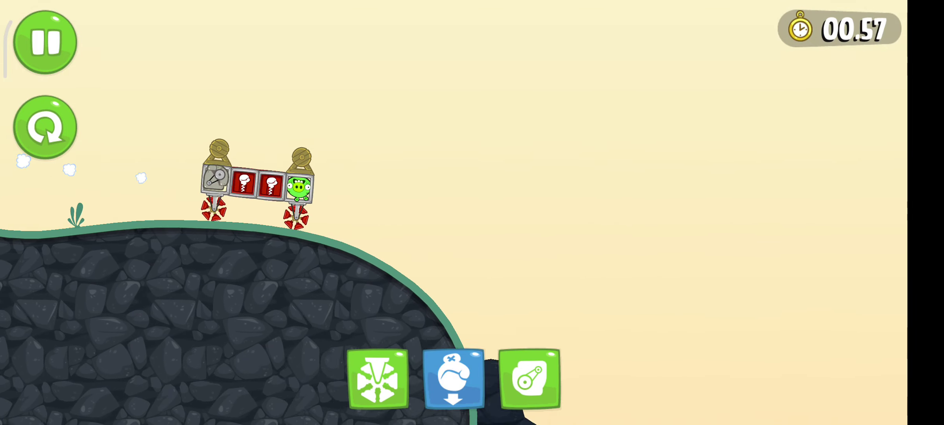
Keep punching with the boxing gloves, then retract them, stop the engine and reset to build mode.
{"action": "left_click", "coordinate": [453, 378]}
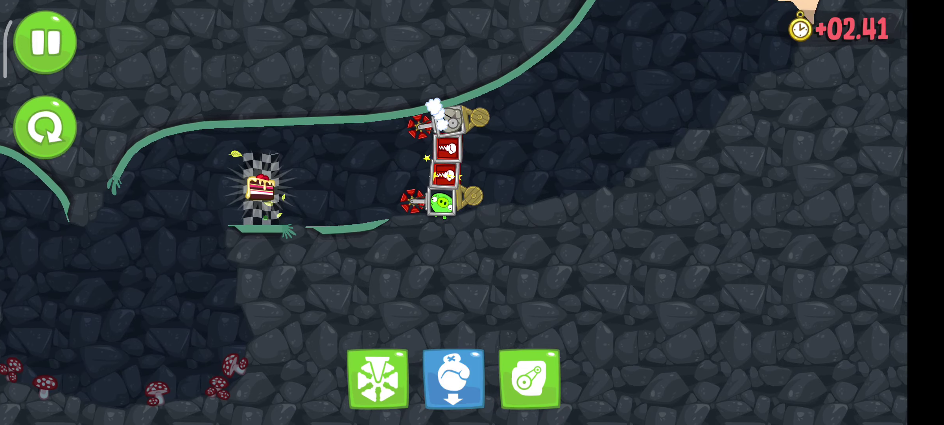
{"action": "left_click", "coordinate": [453, 379]}
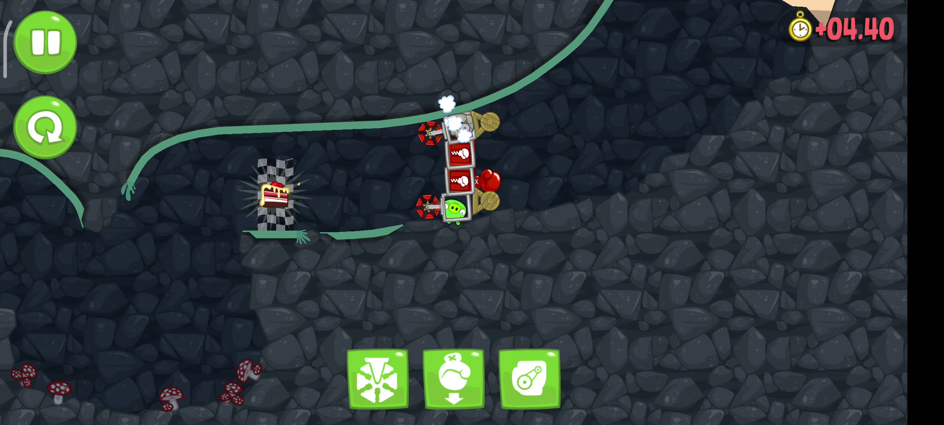
{"action": "left_click", "coordinate": [453, 379]}
{"action": "left_click", "coordinate": [453, 378]}
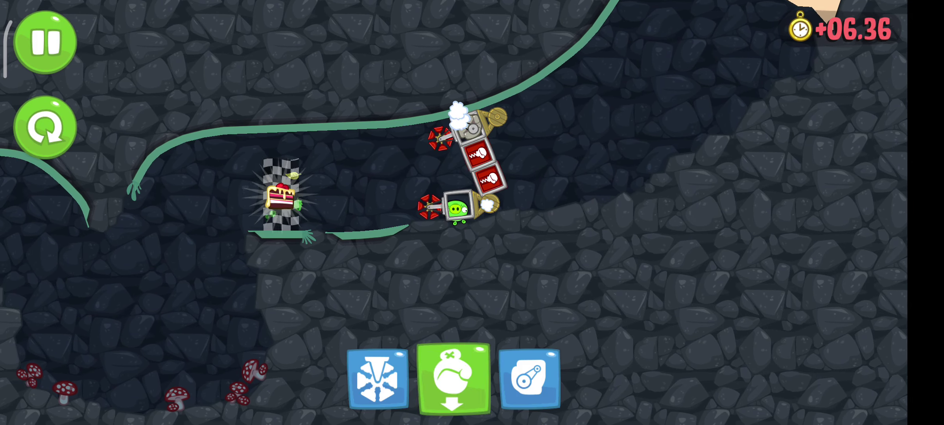
{"action": "left_click", "coordinate": [453, 378]}
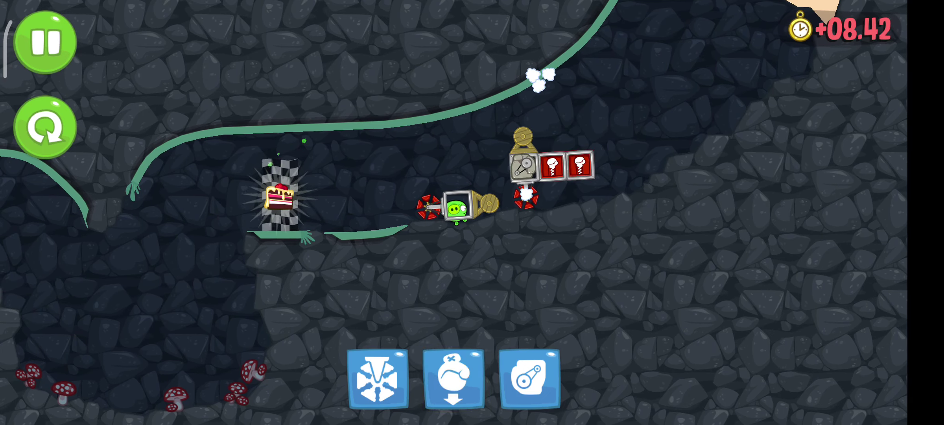
{"action": "left_click", "coordinate": [453, 378]}
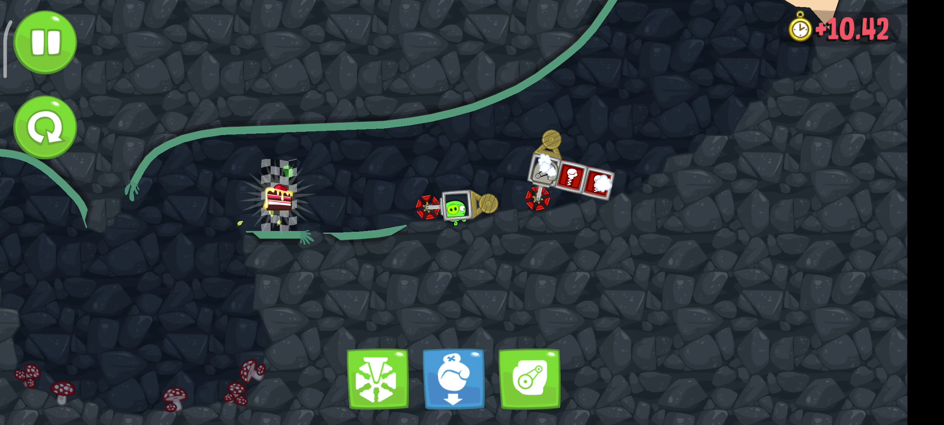
{"action": "left_click", "coordinate": [453, 378]}
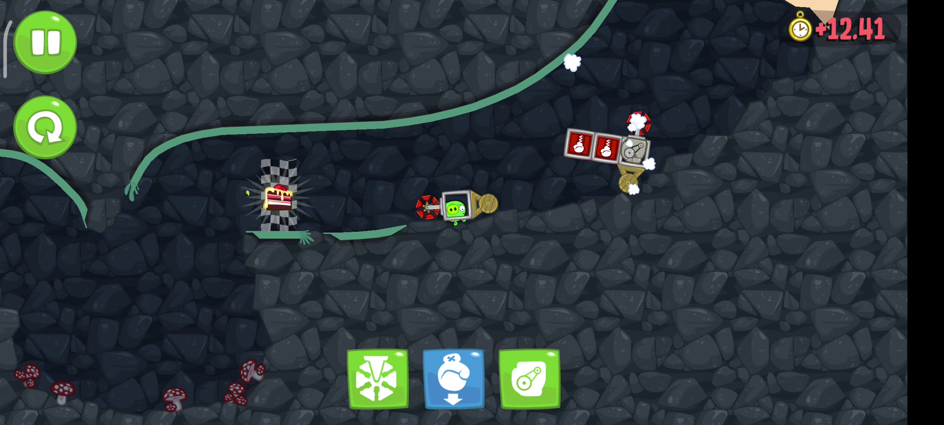
{"action": "left_click", "coordinate": [452, 379]}
{"action": "left_click", "coordinate": [529, 378]}
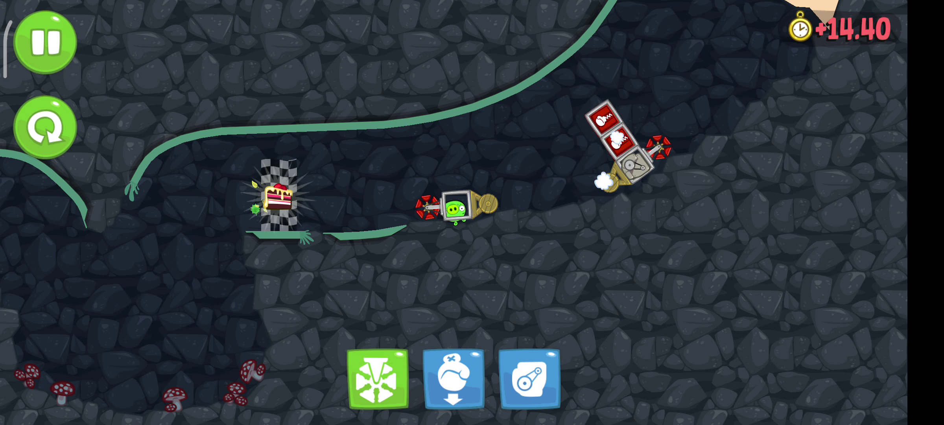
{"action": "left_click", "coordinate": [45, 127]}
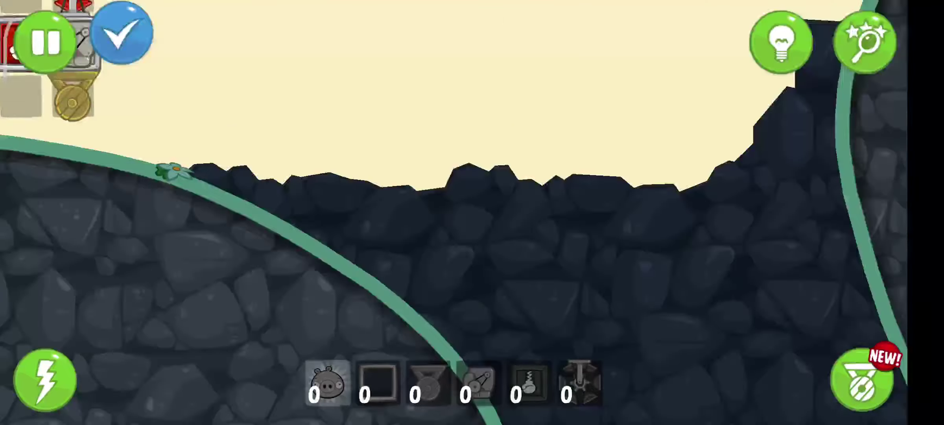
Run the cart twice firing the gloves, then power the fans and engine into the finish pit.
{"action": "left_click", "coordinate": [561, 198]}
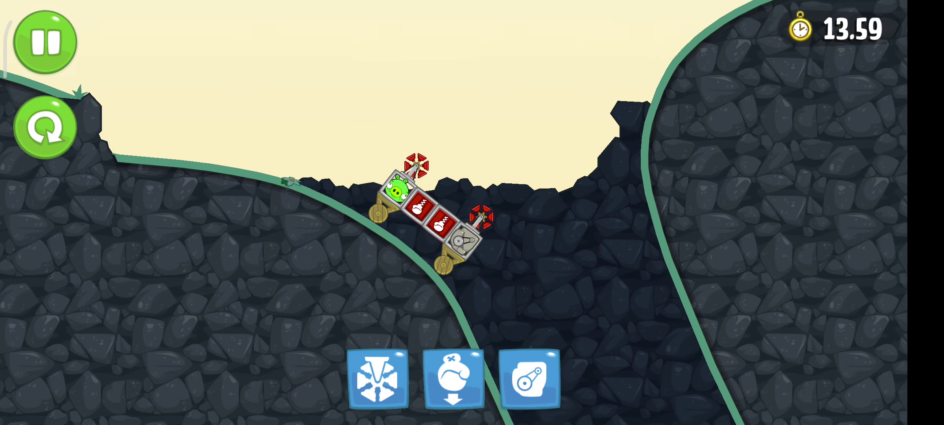
{"action": "left_click", "coordinate": [452, 378]}
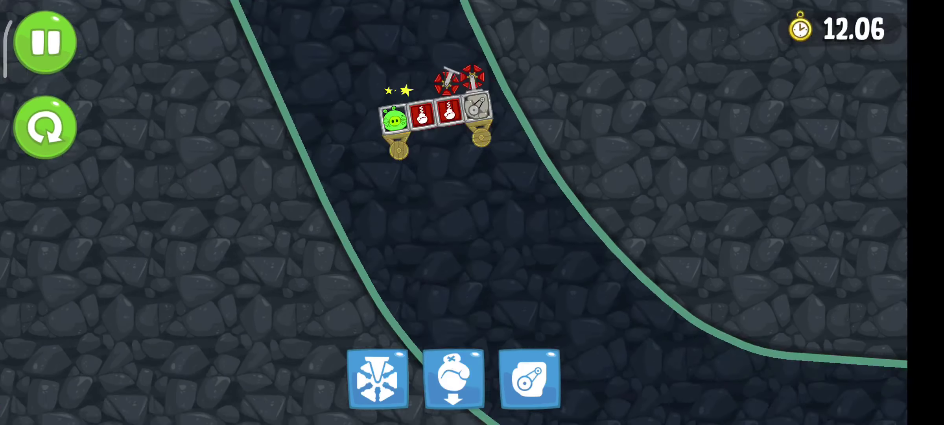
{"action": "left_click", "coordinate": [45, 127]}
{"action": "left_click", "coordinate": [598, 193]}
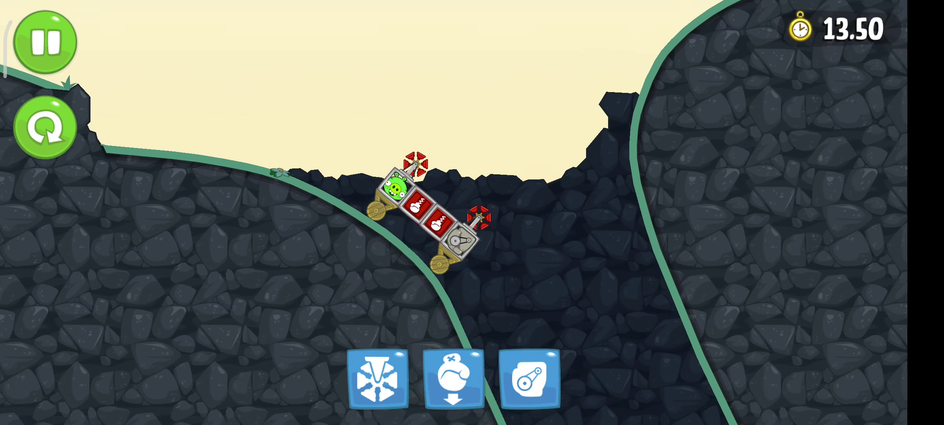
{"action": "left_click", "coordinate": [453, 379]}
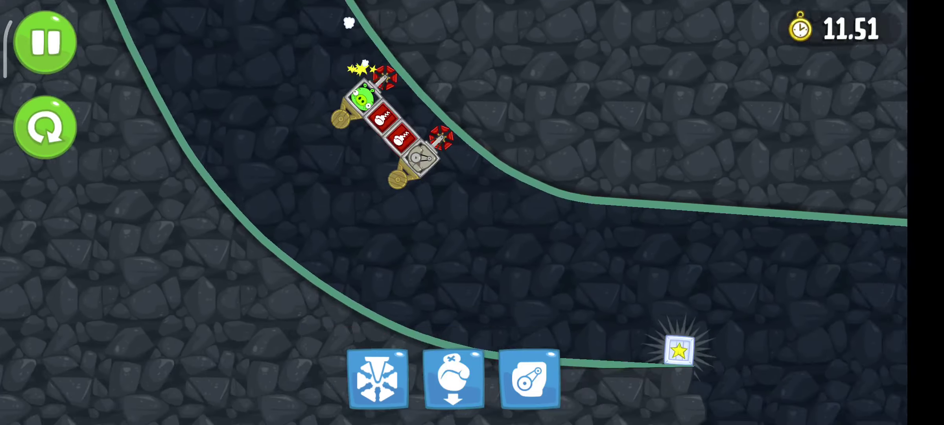
{"action": "left_click", "coordinate": [529, 378]}
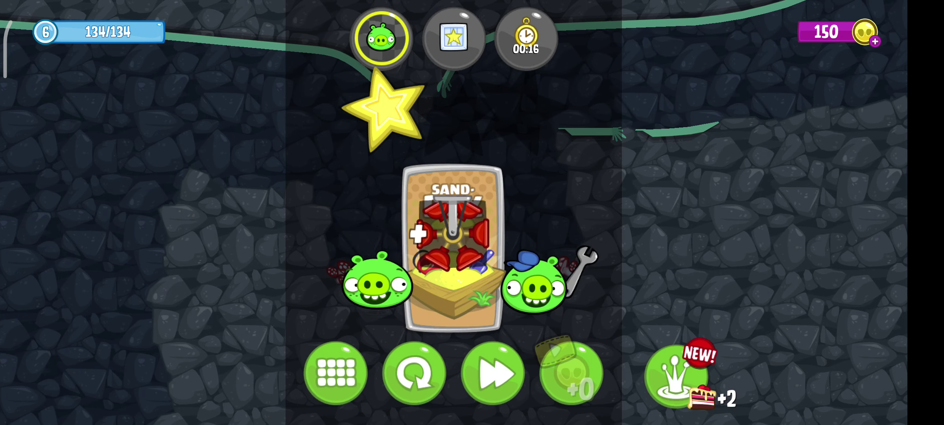
Return from the level-complete screen through the level list and episode selection to the title.
{"action": "left_click", "coordinate": [335, 373]}
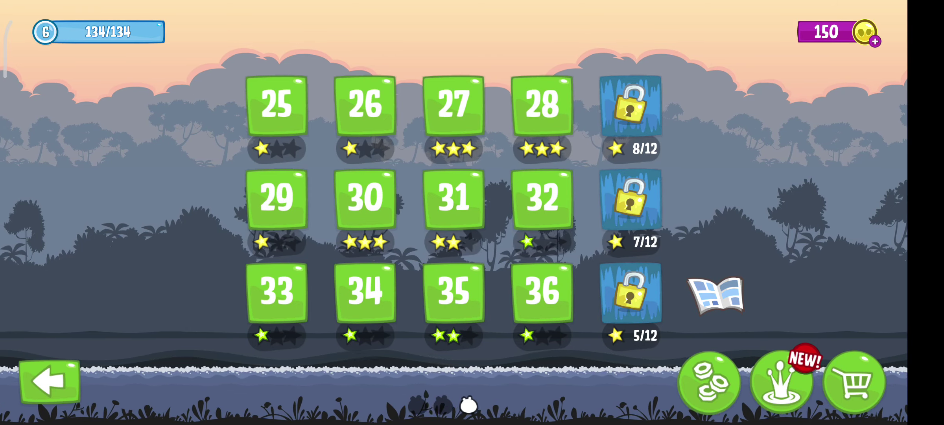
{"action": "left_click", "coordinate": [49, 381]}
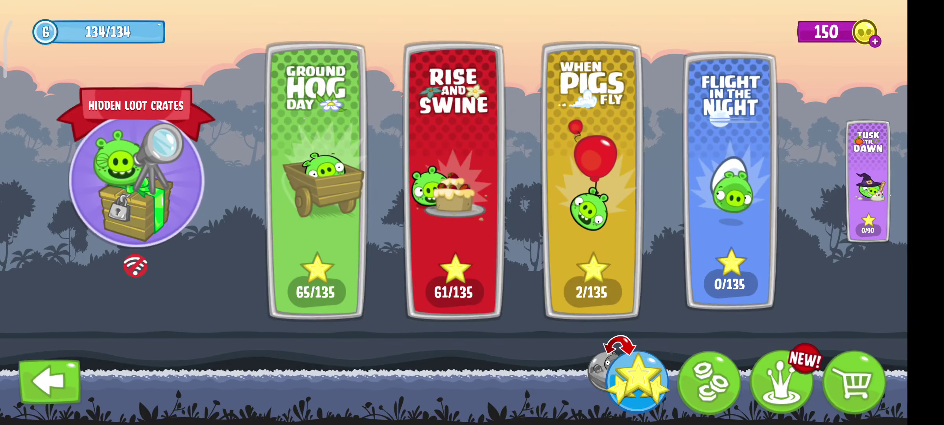
{"action": "left_click", "coordinate": [49, 381]}
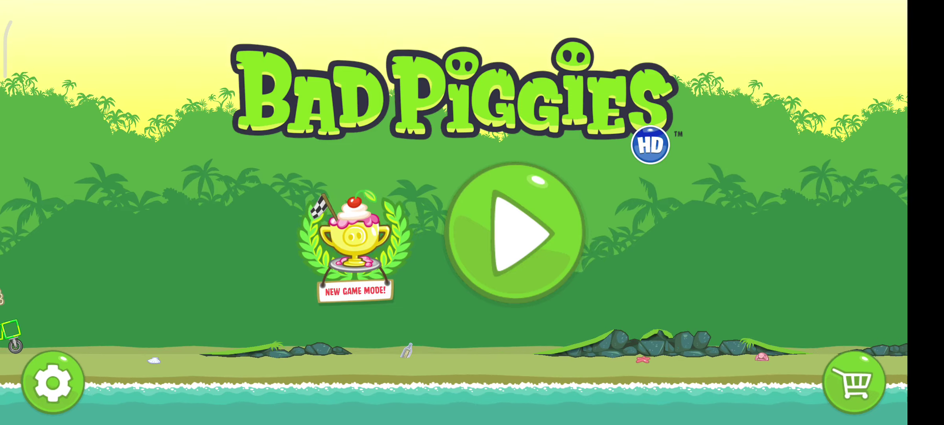